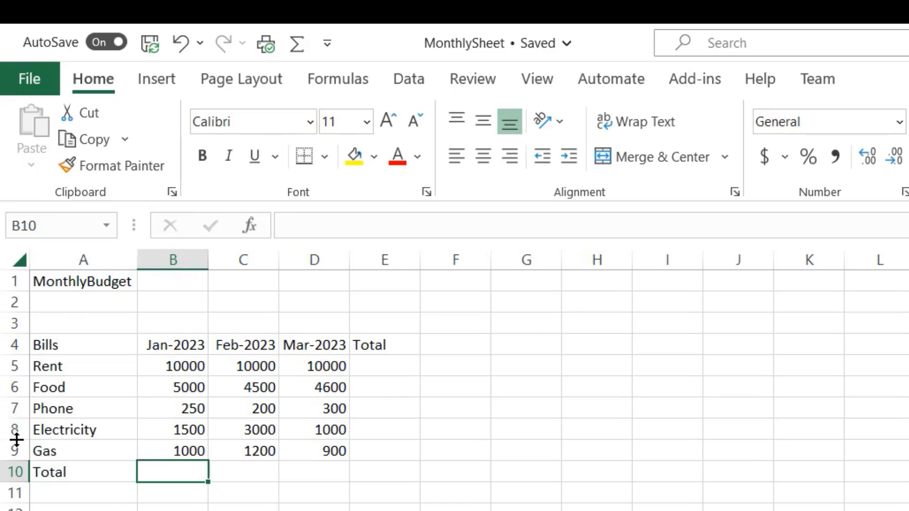
Total the January bills in B10 with the typed-in numbers =10000+5000+250+1500+1000
{"action": "left_click_drag", "start_coordinate": [183, 371], "coordinate": [184, 444]}
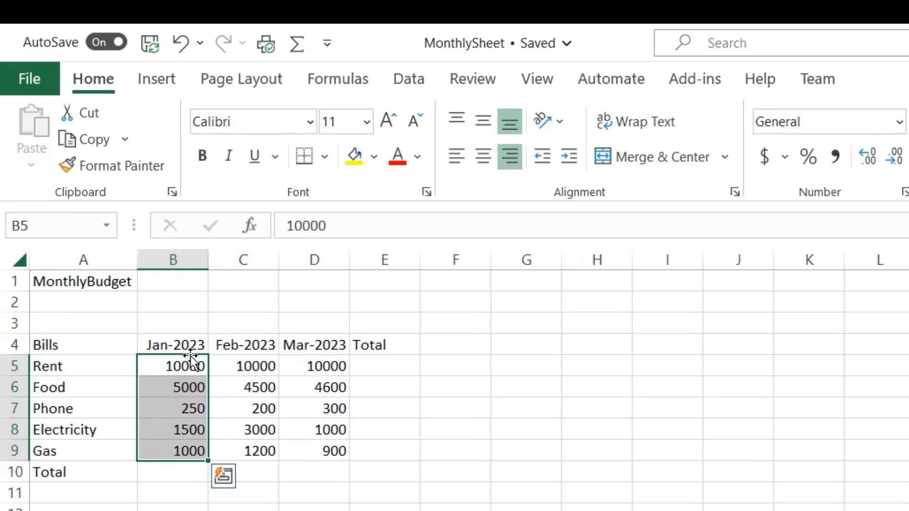
{"action": "left_click", "coordinate": [183, 470]}
{"action": "type", "text": "="}
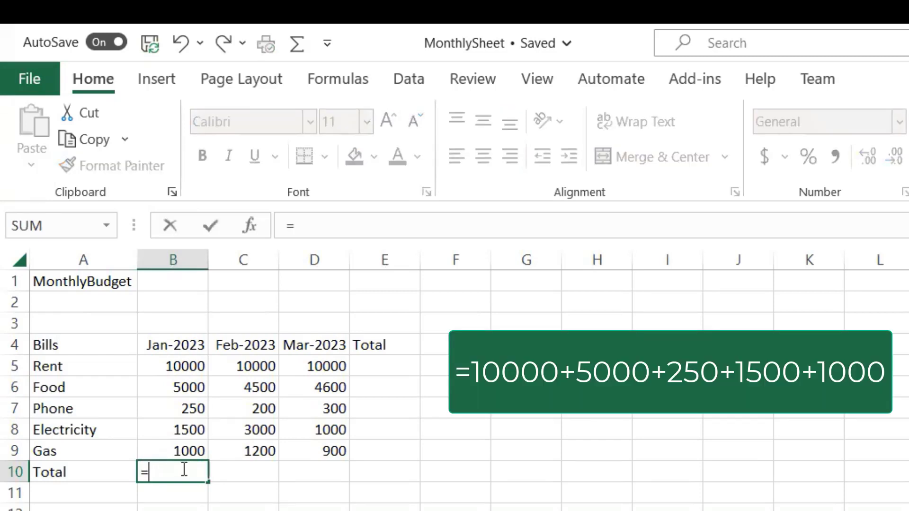
{"action": "type", "text": "10000+5000+250+1500+1000"}
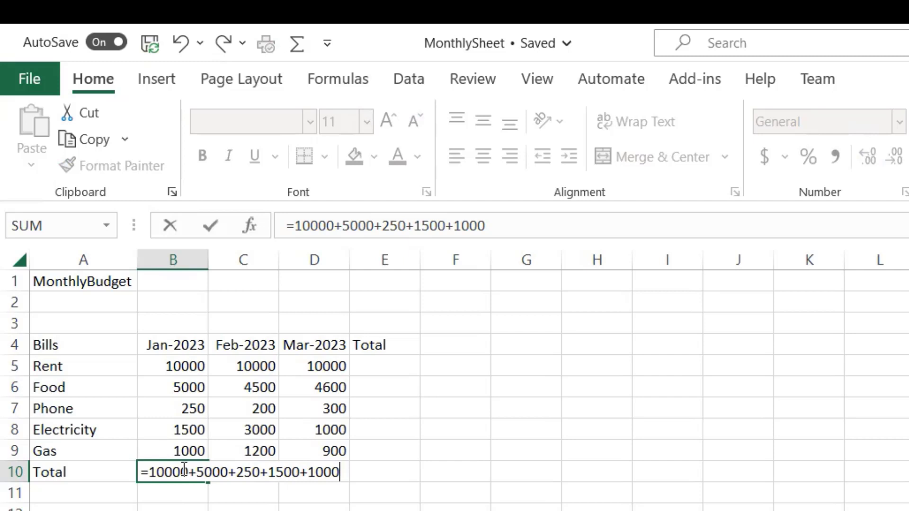
{"action": "key", "text": "Return"}
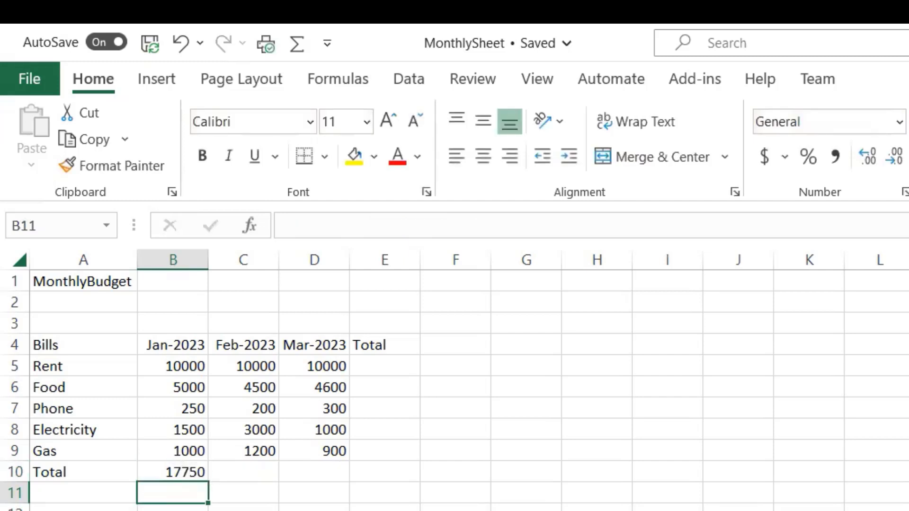
{"action": "left_click", "coordinate": [173, 472]}
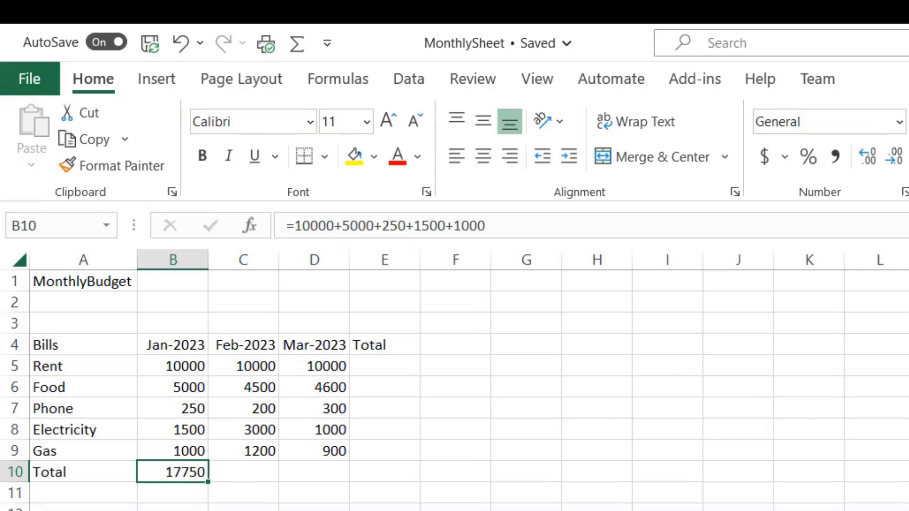
Set the January phone bill in B7 to 300 and check the total's formula in B10
{"action": "key", "text": "Up"}
{"action": "key", "text": "Up"}
{"action": "key", "text": "Up"}
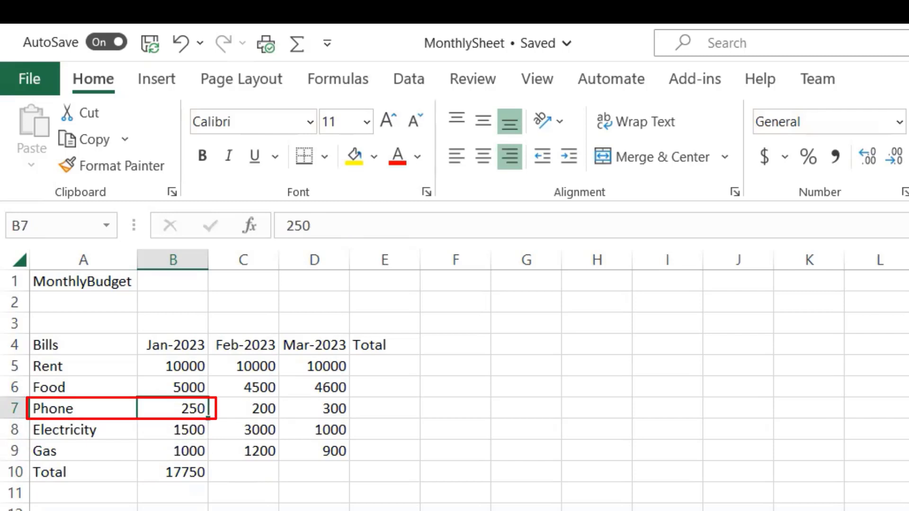
{"action": "type", "text": "300"}
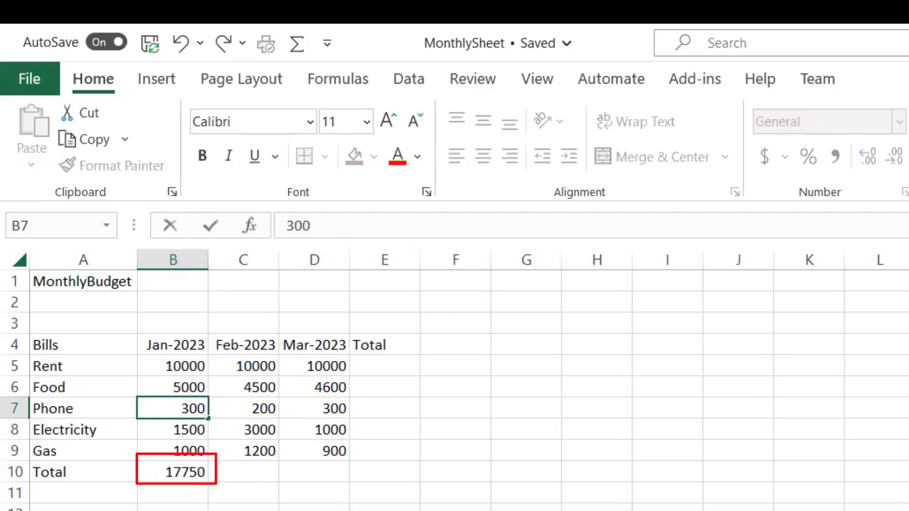
{"action": "key", "text": "Return"}
{"action": "key", "text": "Down"}
{"action": "key", "text": "Down"}
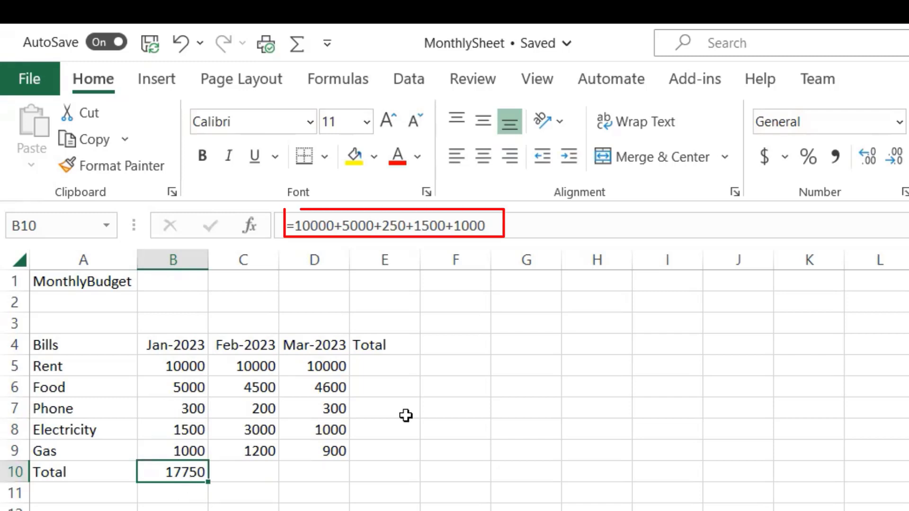
{"action": "left_click_drag", "start_coordinate": [490, 232], "coordinate": [283, 230]}
Replace the January total in B10 with the cell-reference formula =B5+B6+B7+B8+B9
{"action": "left_click", "coordinate": [191, 471]}
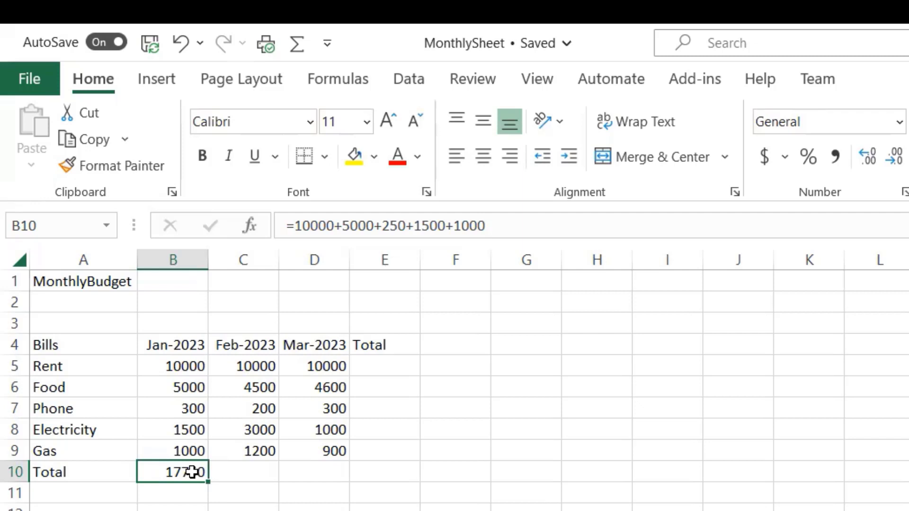
{"action": "type", "text": "="}
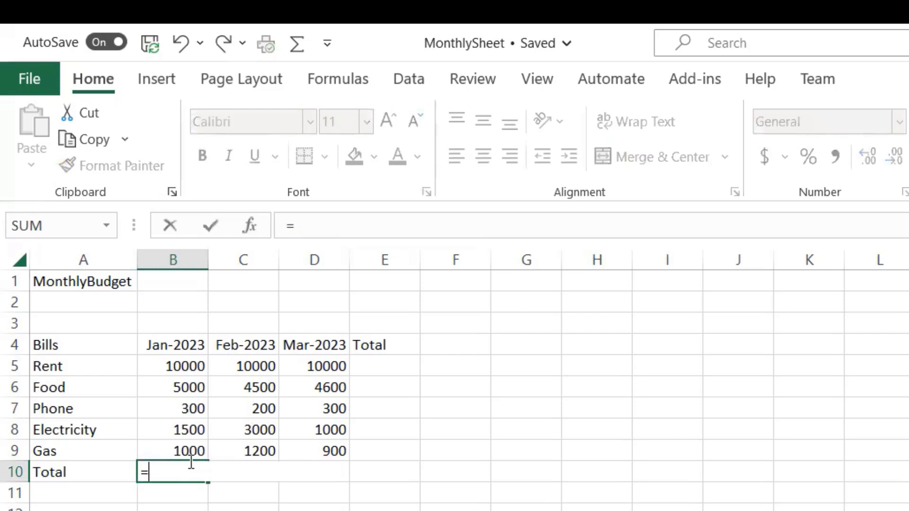
{"action": "left_click", "coordinate": [189, 362]}
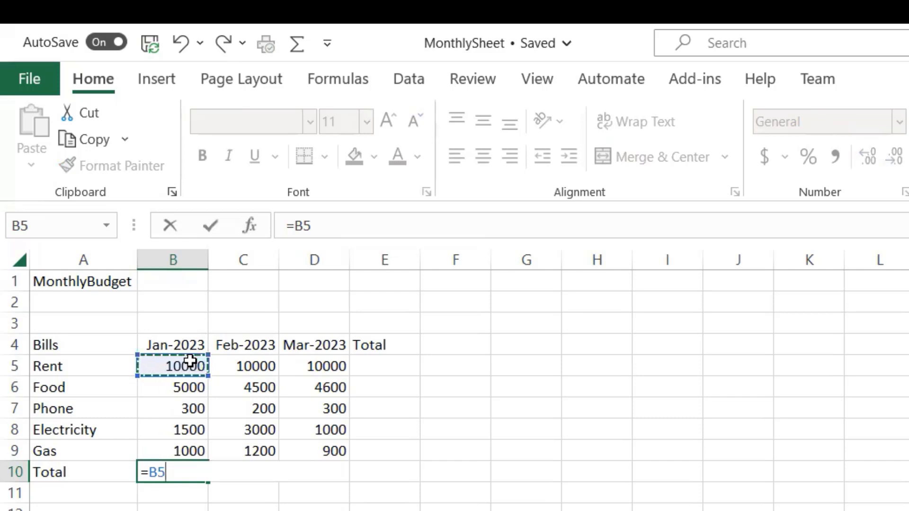
{"action": "type", "text": "+"}
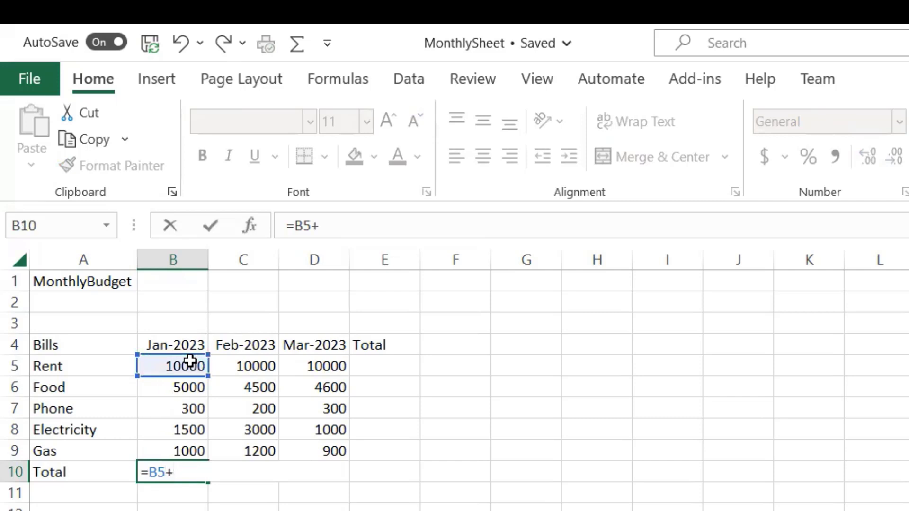
{"action": "type", "text": "B"}
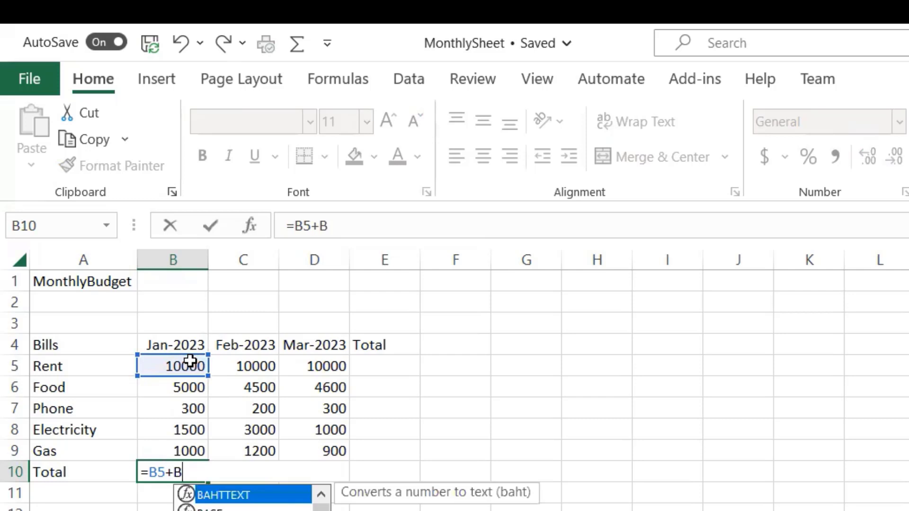
{"action": "type", "text": "6"}
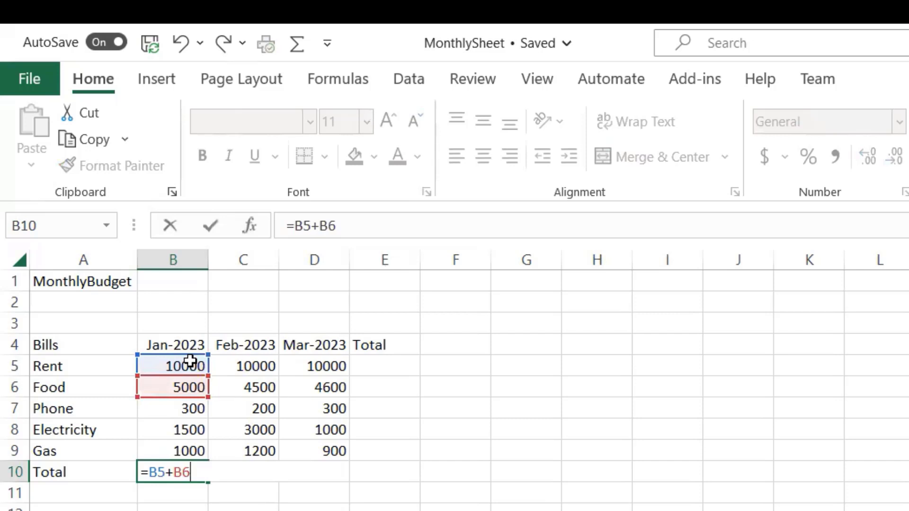
{"action": "type", "text": "+B7"}
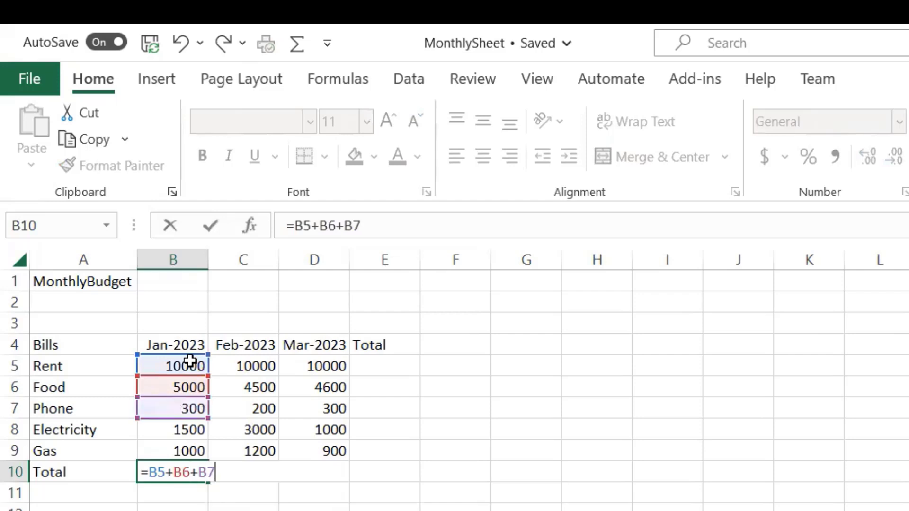
{"action": "type", "text": "+"}
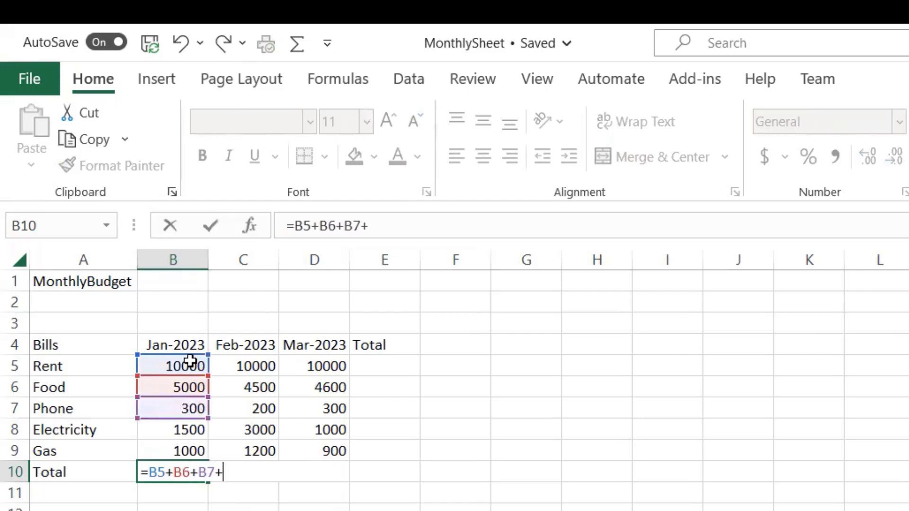
{"action": "left_click", "coordinate": [177, 425]}
{"action": "type", "text": "+"}
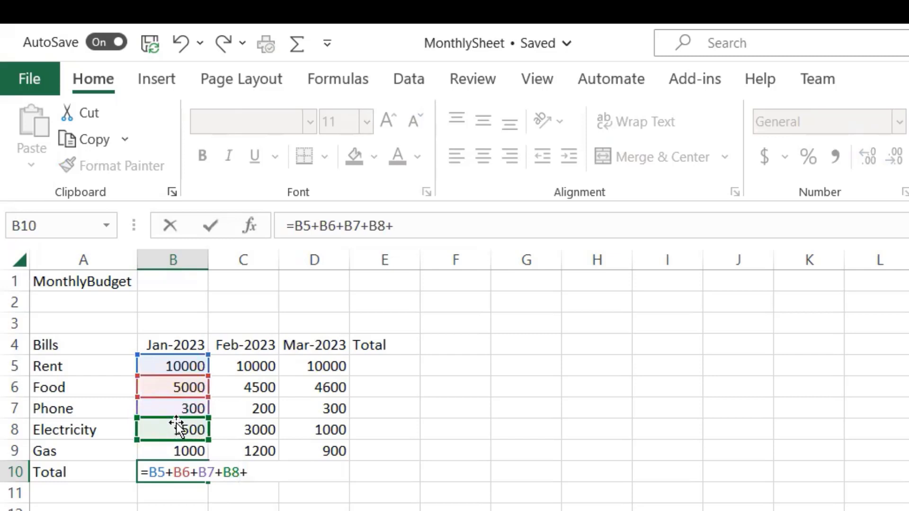
{"action": "left_click", "coordinate": [181, 449]}
{"action": "key", "text": "Return"}
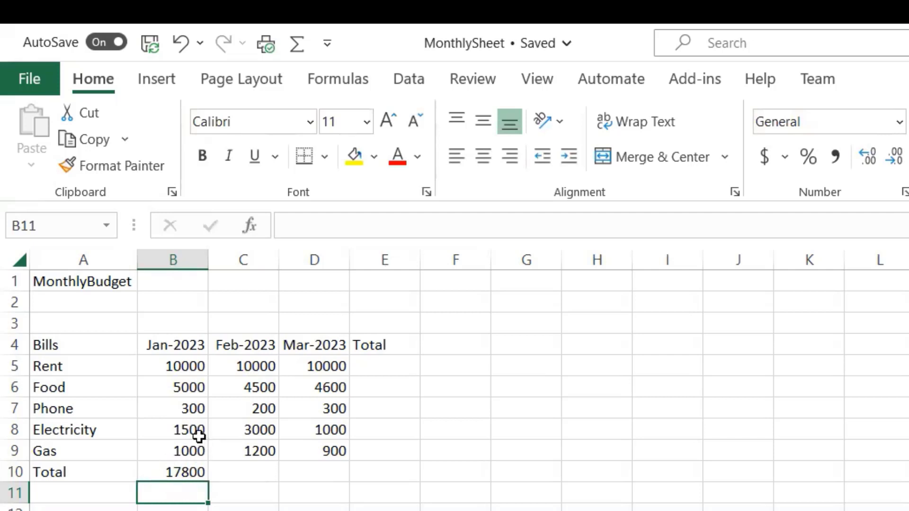
Set the January phone bill in B7 to 250
{"action": "left_click", "coordinate": [190, 406]}
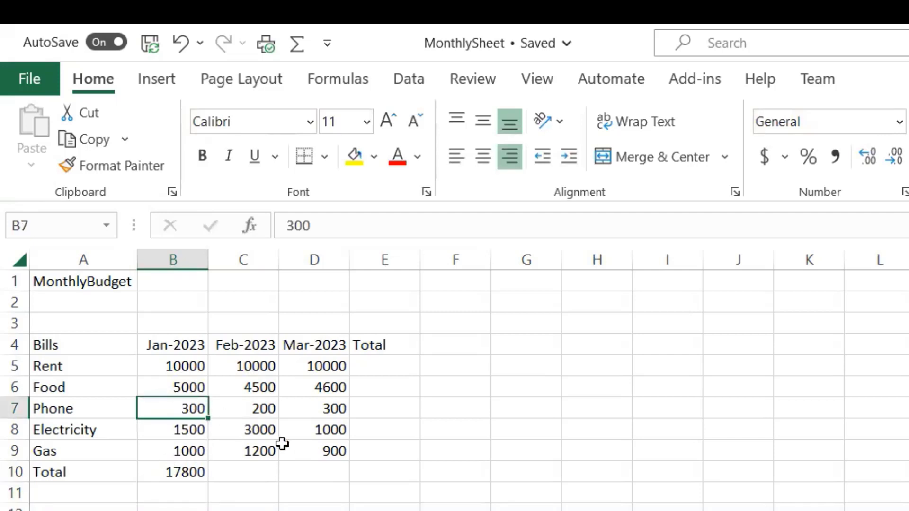
{"action": "type", "text": "250"}
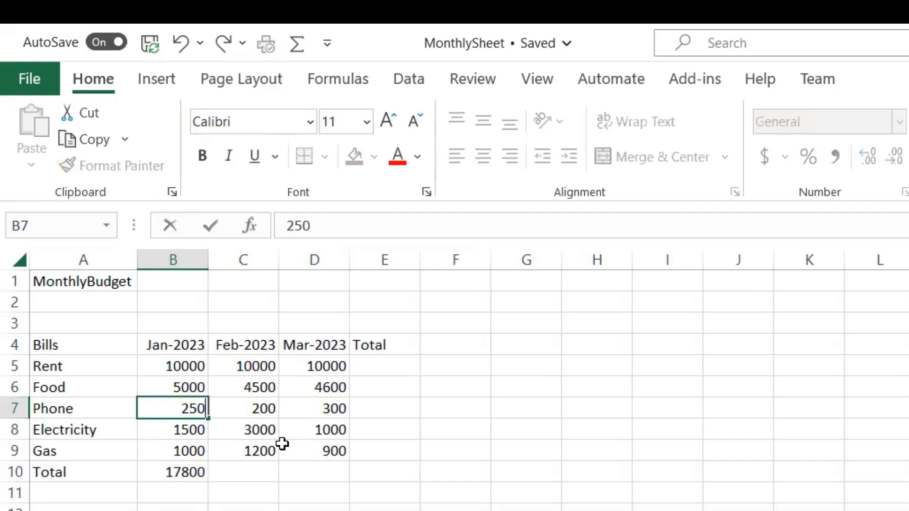
{"action": "key", "text": "Return"}
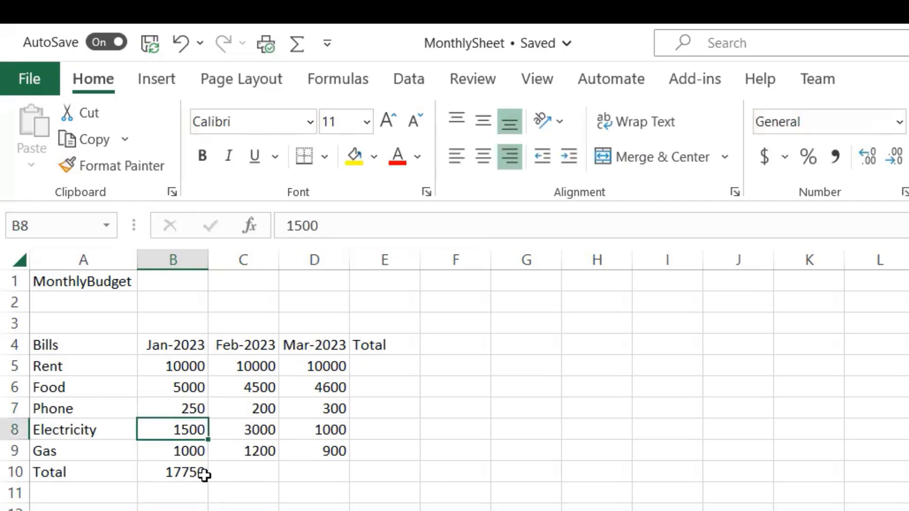
Examine which cells the January total's formula in B10 refers to, leaving the formula as it is
{"action": "left_click", "coordinate": [183, 478]}
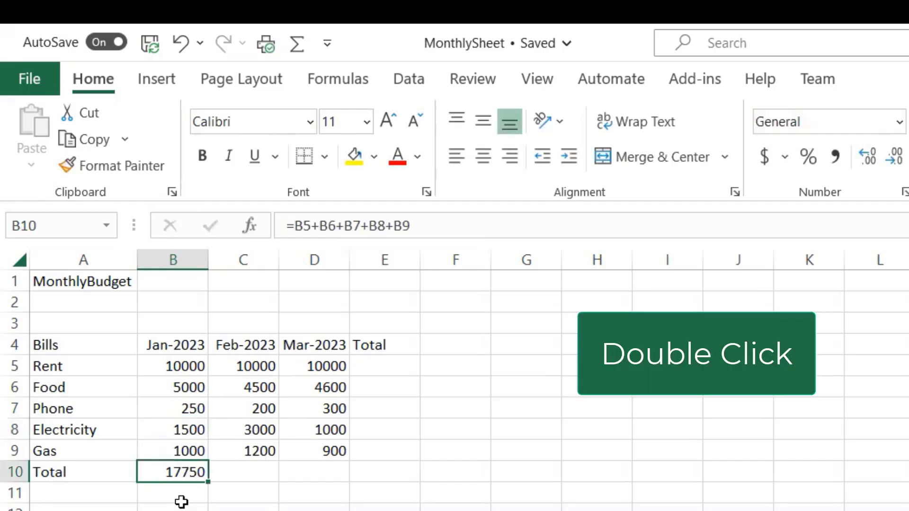
{"action": "double_click", "coordinate": [182, 475]}
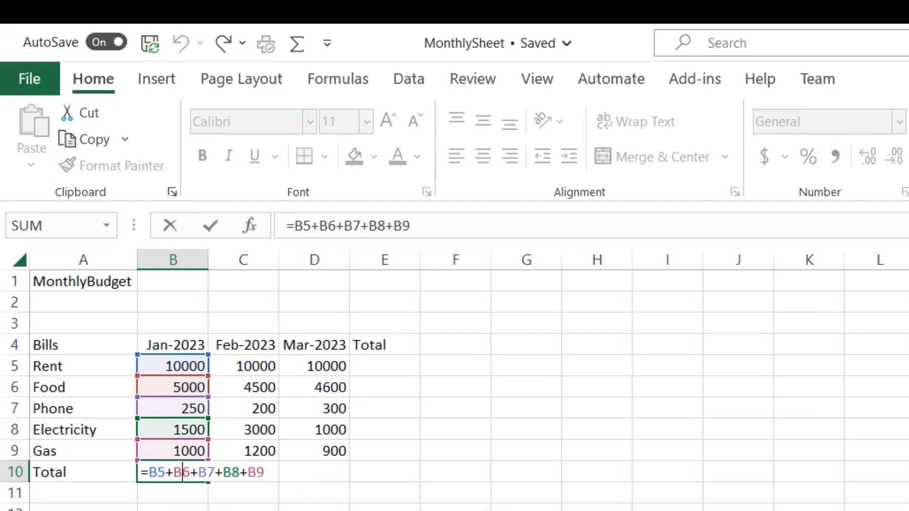
{"action": "left_click", "coordinate": [288, 505]}
{"action": "left_click", "coordinate": [258, 475]}
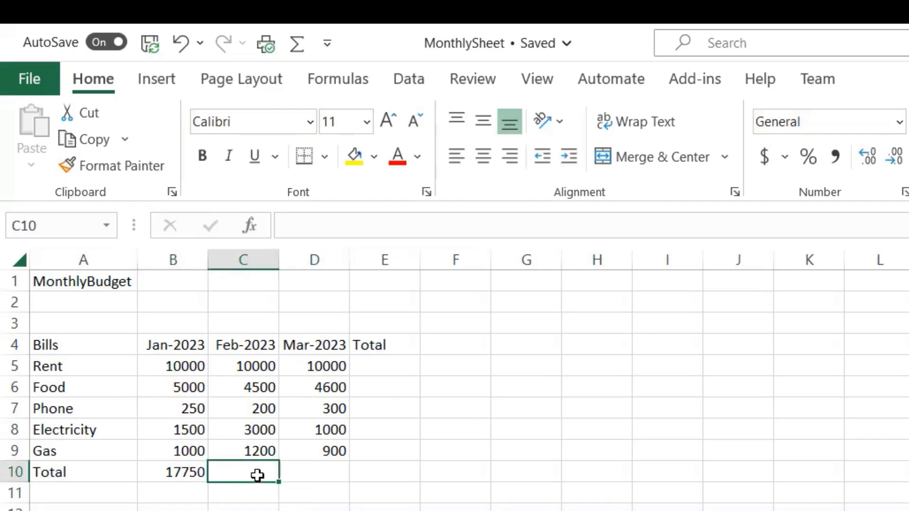
{"action": "type", "text": "="}
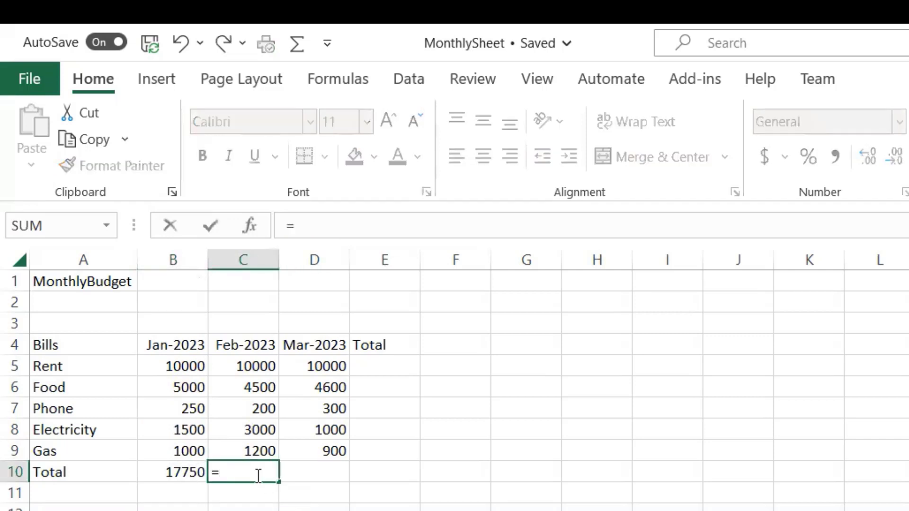
{"action": "left_click", "coordinate": [255, 366]}
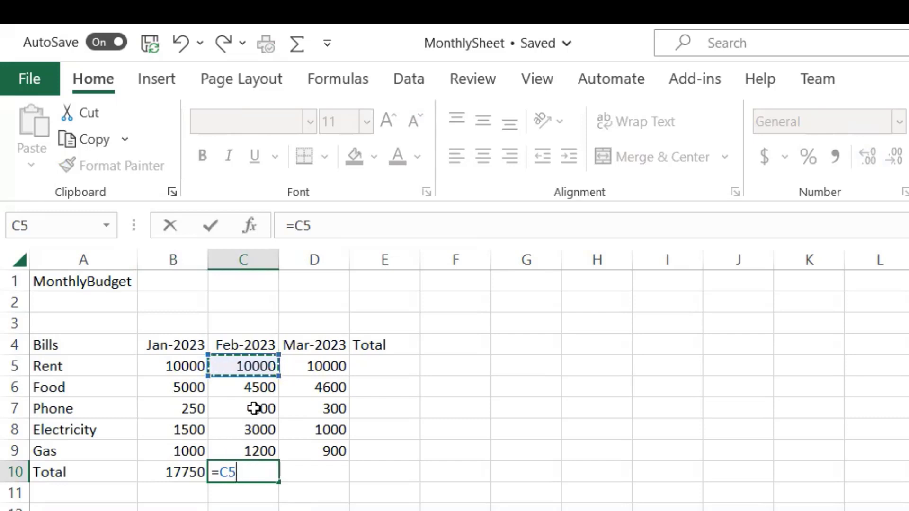
{"action": "key", "text": "Escape"}
Copy the January total's formula from B10 into the February total cell C10
{"action": "key", "text": "Left"}
{"action": "key", "text": "ctrl+c"}
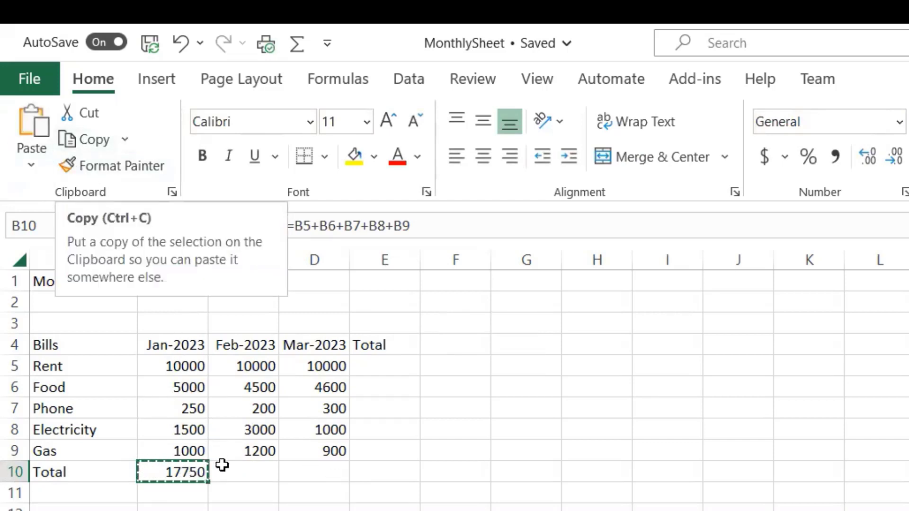
{"action": "left_click", "coordinate": [245, 472]}
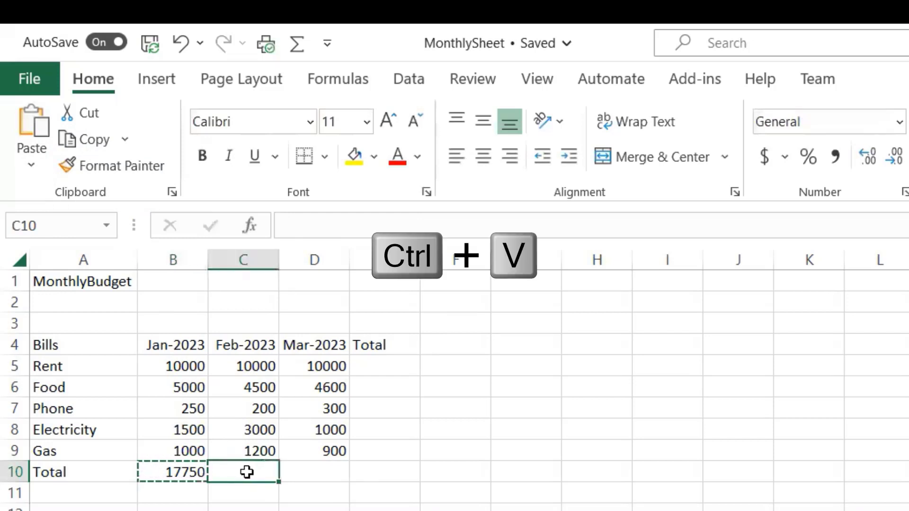
{"action": "left_click", "coordinate": [40, 135]}
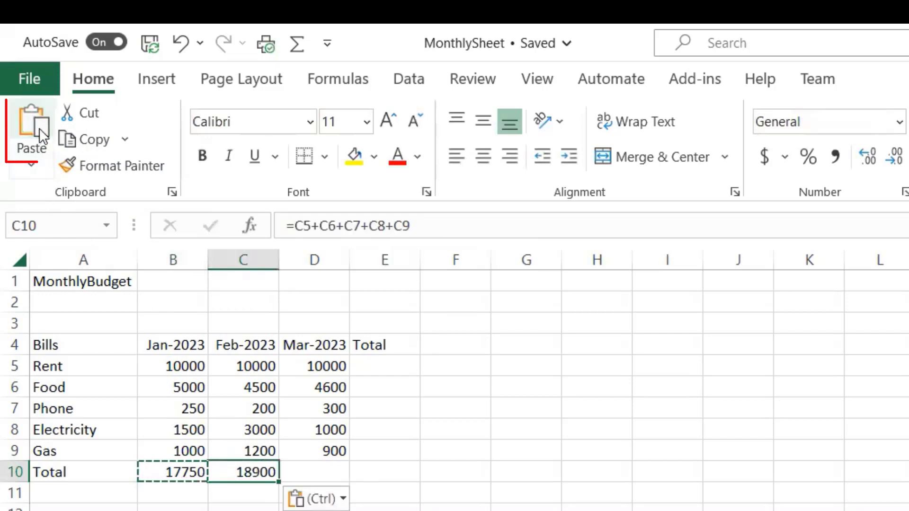
{"action": "left_click", "coordinate": [244, 510]}
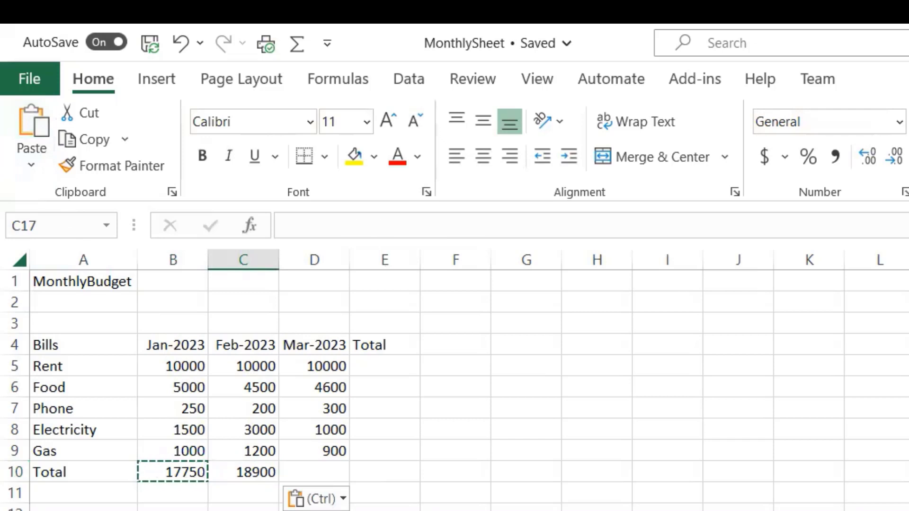
Compare the cell references in the February total's formula in C10 with those in the January total's formula in B10
{"action": "left_click", "coordinate": [251, 469]}
{"action": "double_click", "coordinate": [252, 468]}
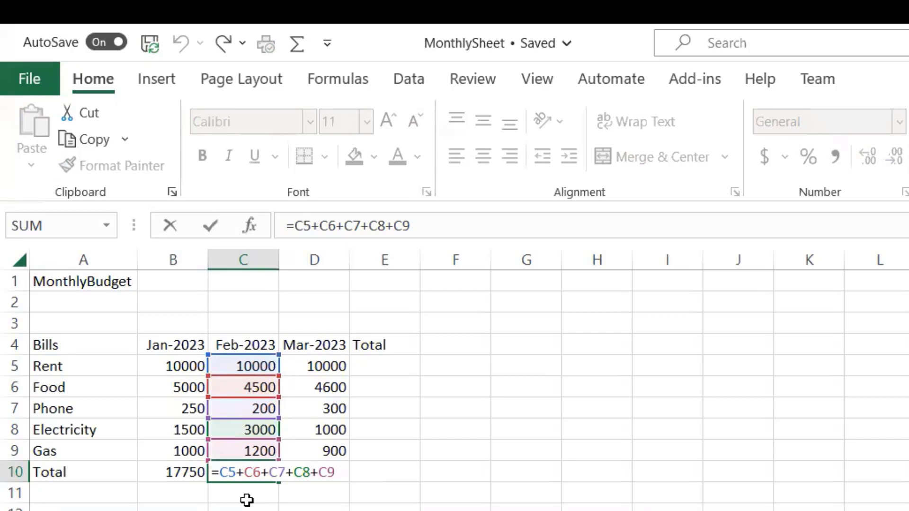
{"action": "key", "text": "Return"}
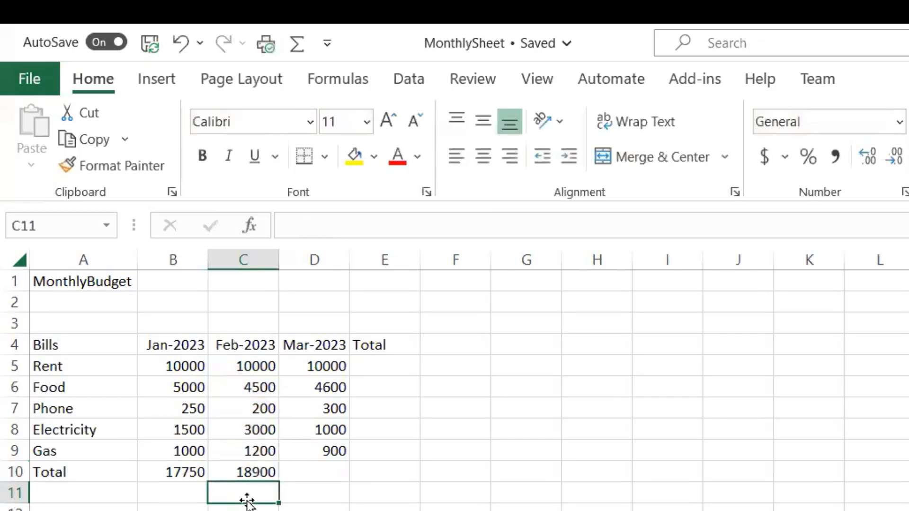
{"action": "double_click", "coordinate": [174, 472]}
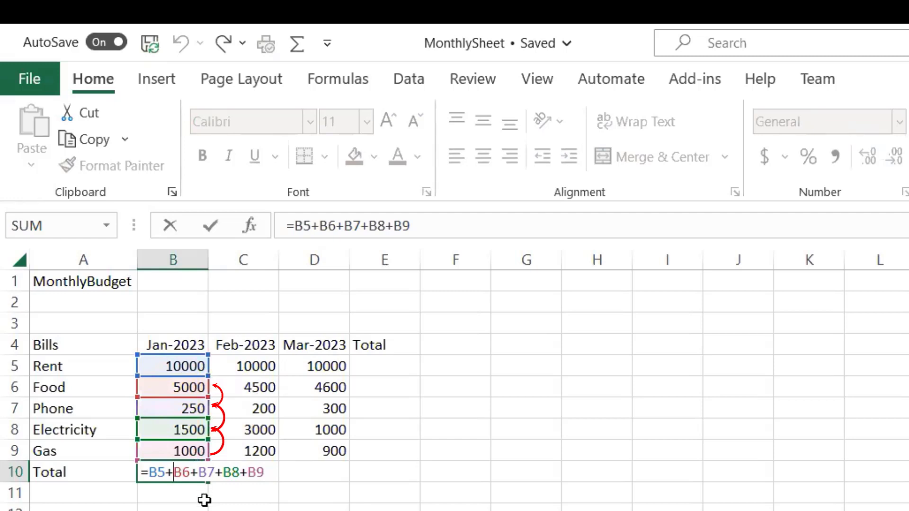
{"action": "key", "text": "Return"}
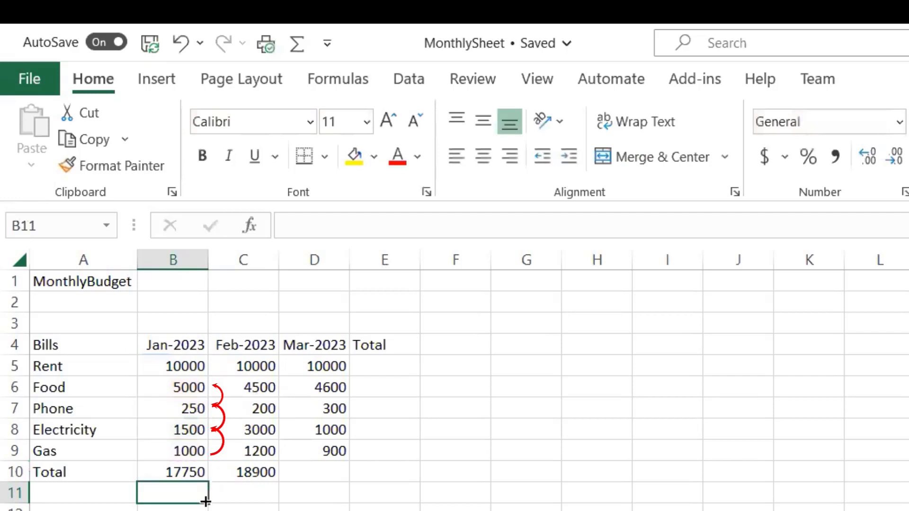
Copy the February total's formula from C10 into the March total cell D10
{"action": "left_click", "coordinate": [246, 474]}
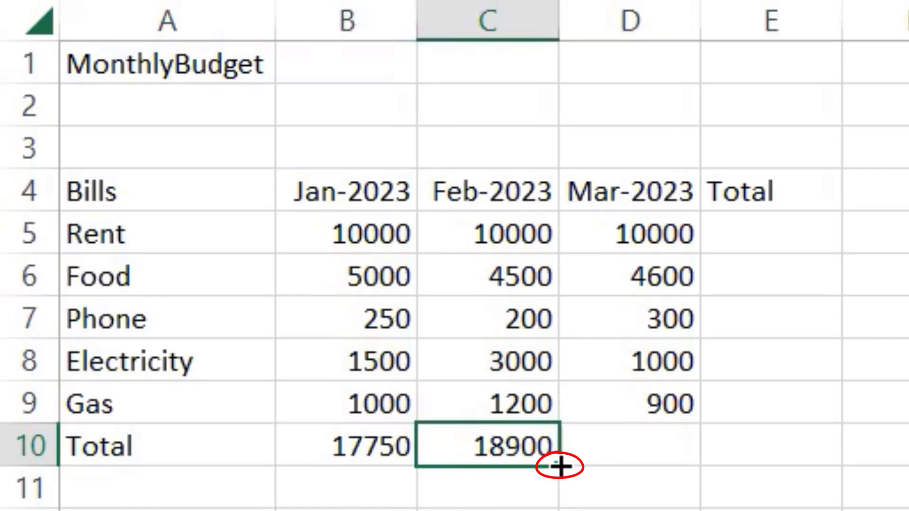
{"action": "left_click_drag", "start_coordinate": [560, 467], "coordinate": [672, 468]}
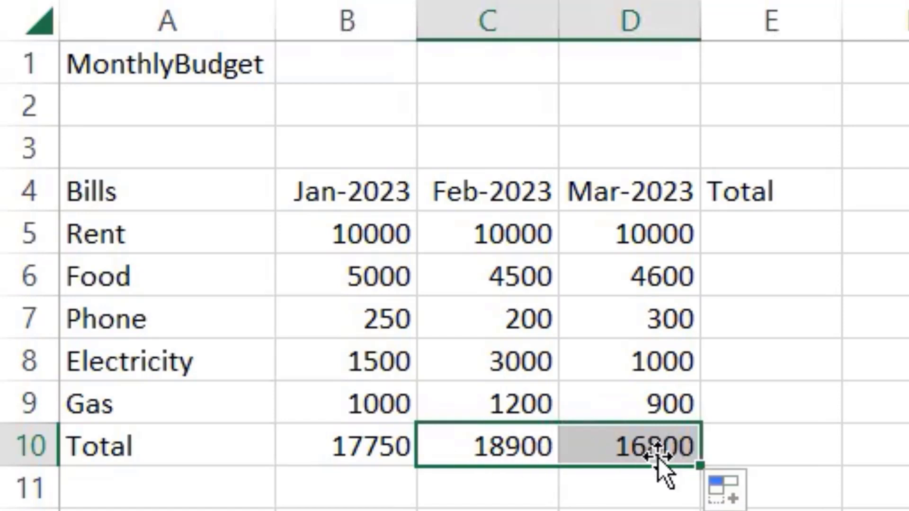
{"action": "left_click", "coordinate": [656, 475]}
{"action": "left_click_drag", "start_coordinate": [307, 460], "coordinate": [645, 457]}
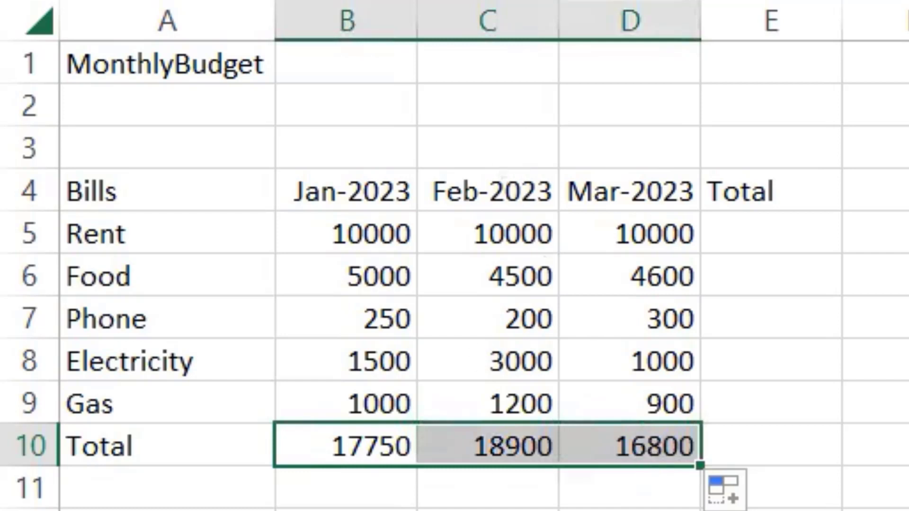
{"action": "left_click", "coordinate": [551, 488]}
Enter the formula =B5+C5+D5 in E5 to total the rent across the three months
{"action": "left_click", "coordinate": [801, 240]}
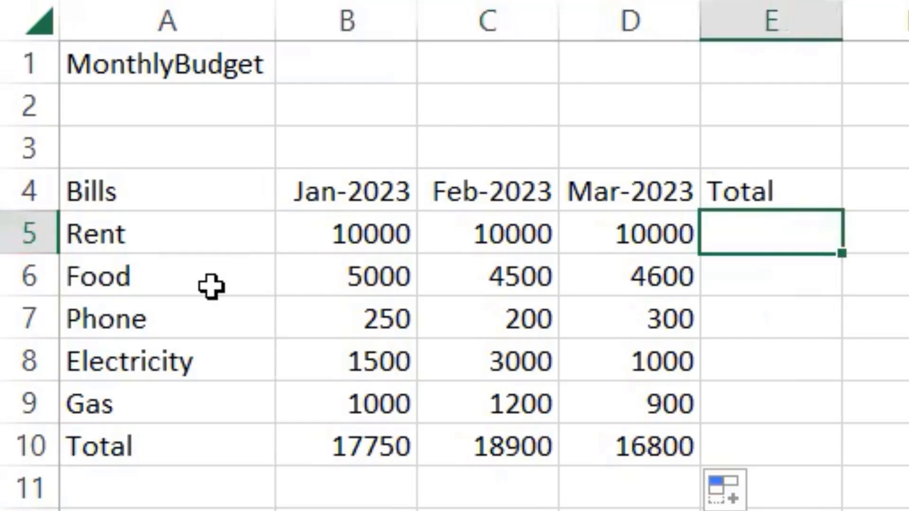
{"action": "type", "text": "="}
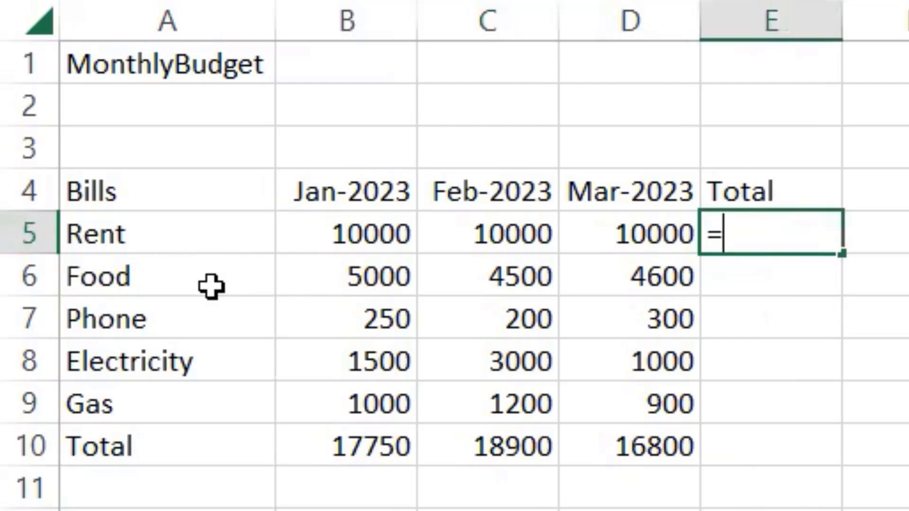
{"action": "left_click", "coordinate": [356, 235]}
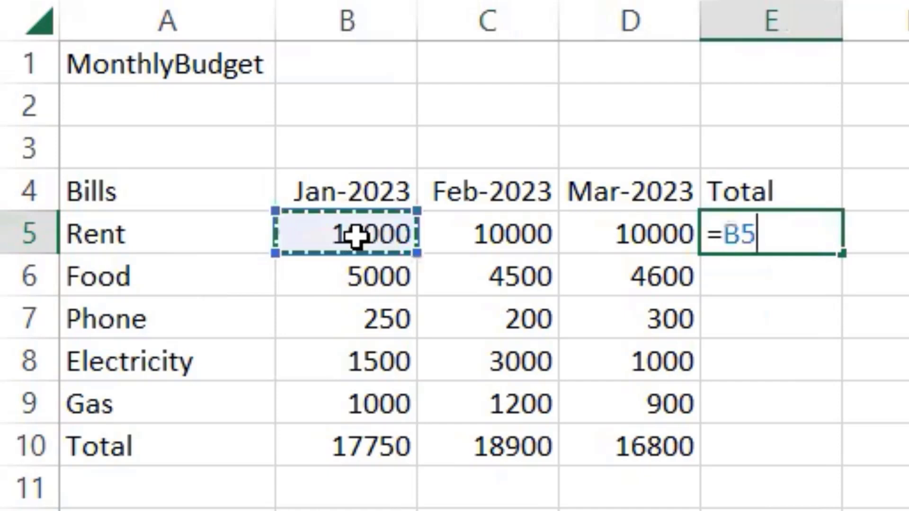
{"action": "type", "text": "+"}
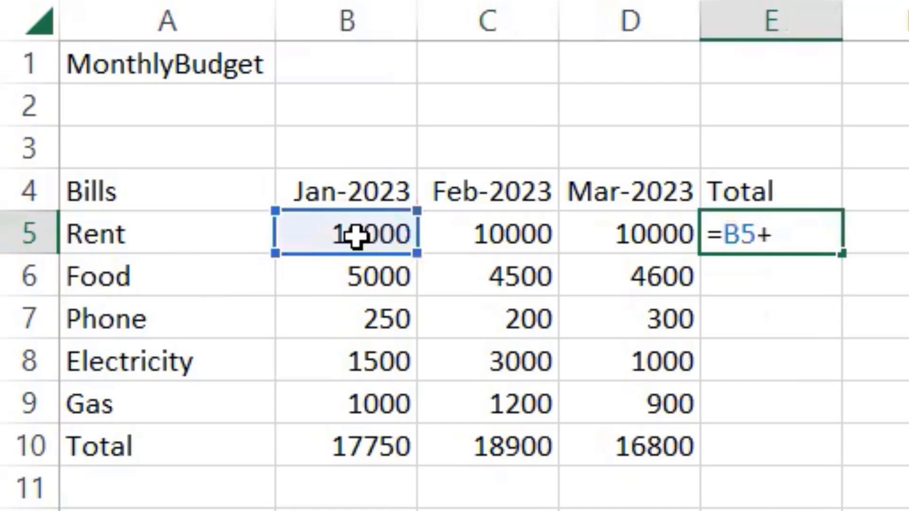
{"action": "left_click", "coordinate": [470, 234]}
{"action": "type", "text": "+"}
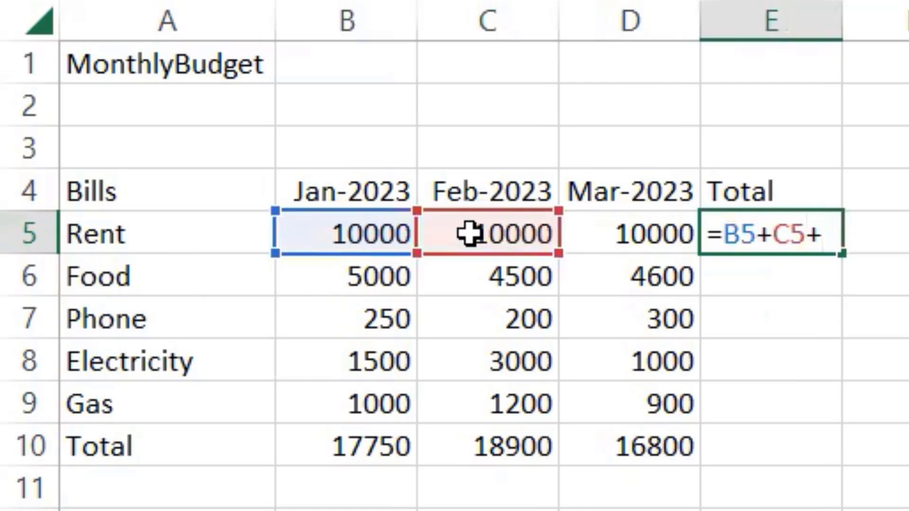
{"action": "left_click", "coordinate": [639, 233]}
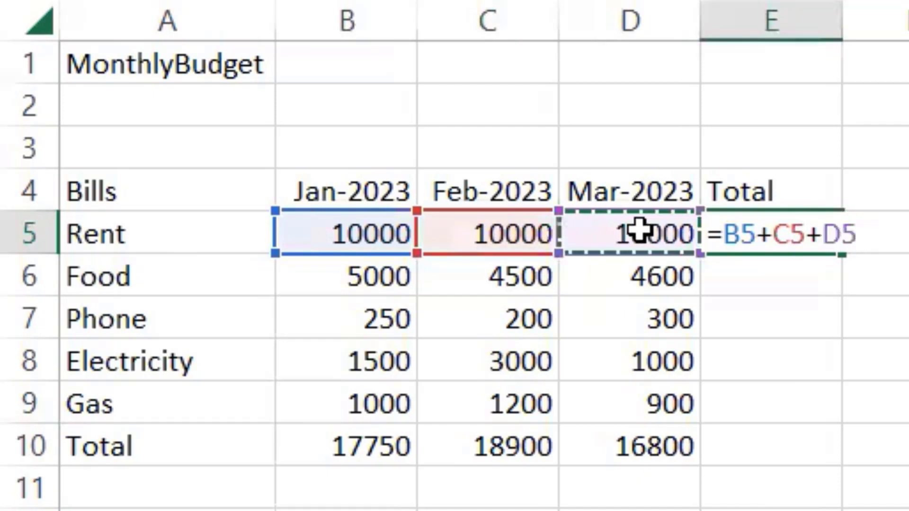
{"action": "key", "text": "Return"}
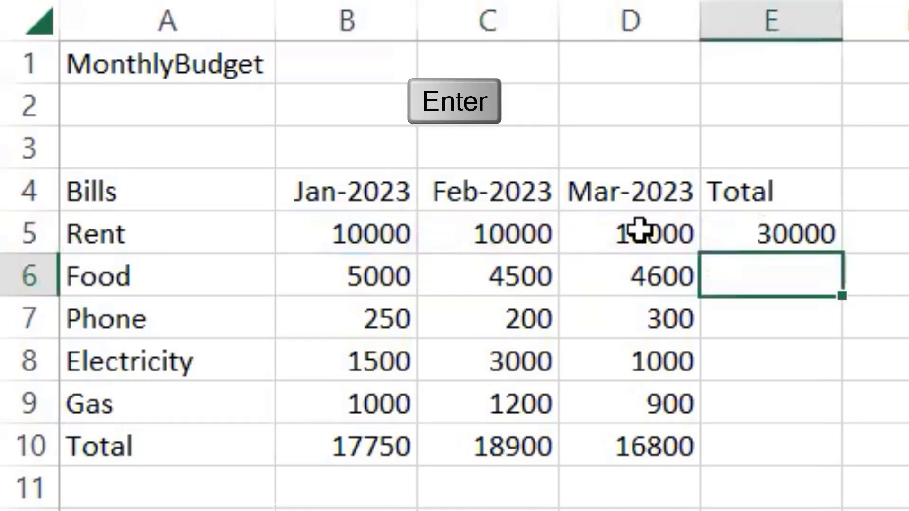
Fill the rent total's formula from E5 down to the other bills in E6:E9
{"action": "left_click", "coordinate": [733, 237]}
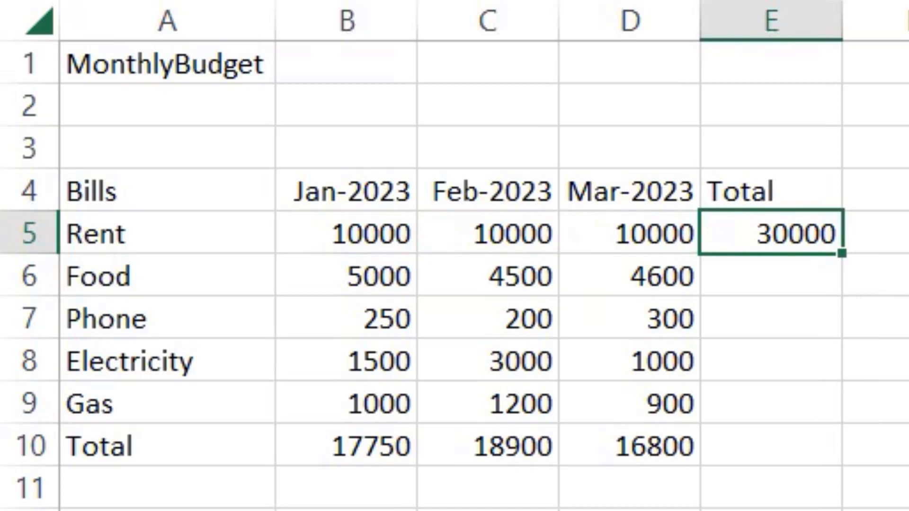
{"action": "left_click", "coordinate": [899, 233]}
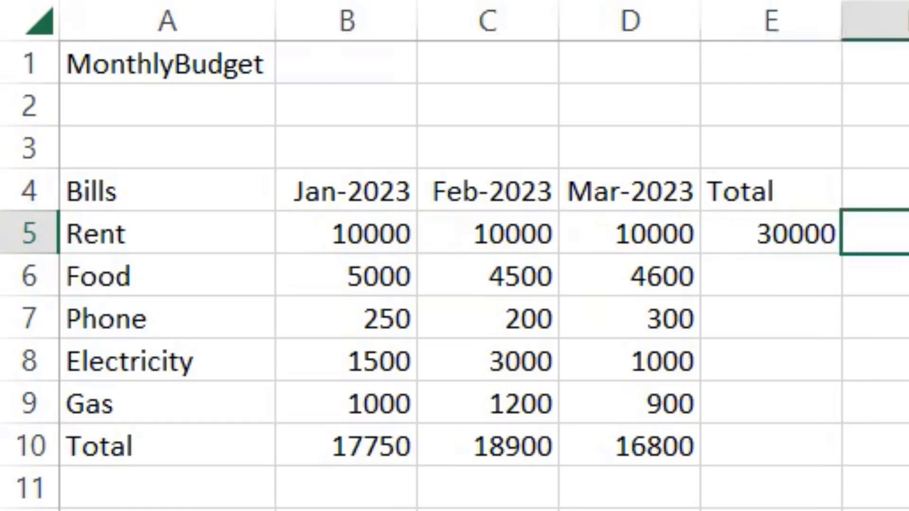
{"action": "left_click", "coordinate": [772, 232]}
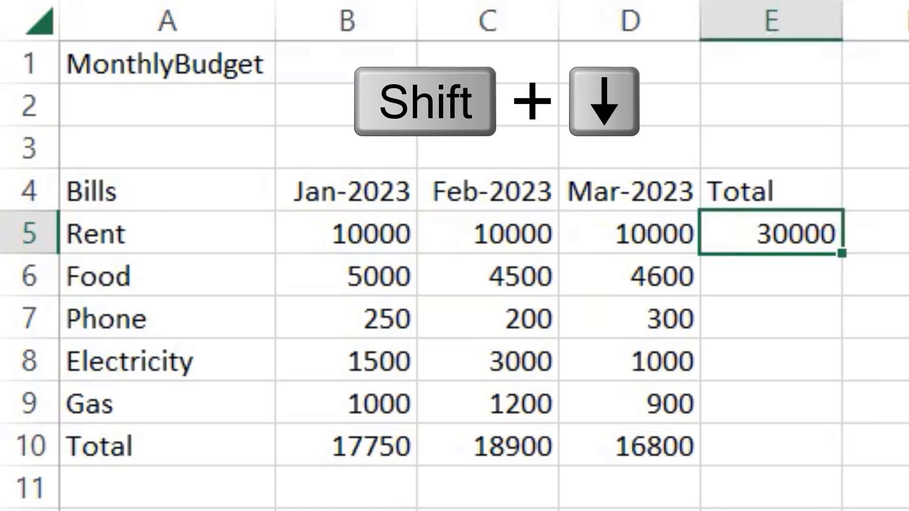
{"action": "key", "text": "shift+Down"}
{"action": "key", "text": "shift+Up"}
{"action": "key", "text": "shift+Down"}
{"action": "key", "text": "shift+Down"}
{"action": "key", "text": "shift+Down"}
{"action": "key", "text": "shift+Down"}
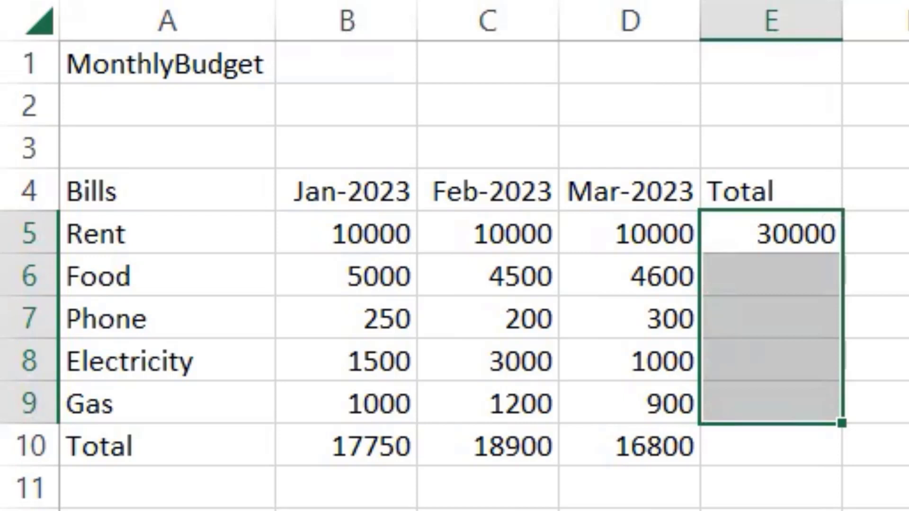
{"action": "key", "text": "ctrl+d"}
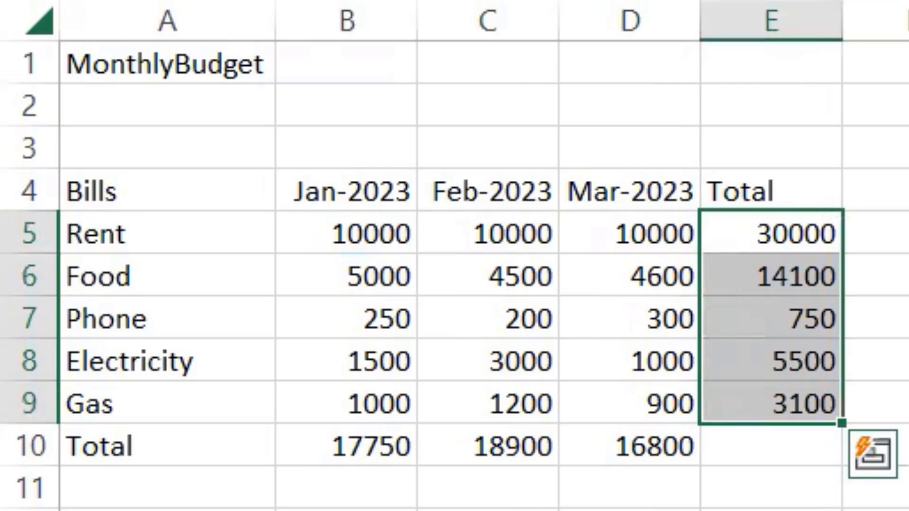
Clear the total formulas for Food through Gas in E6:E9
{"action": "left_click", "coordinate": [771, 234]}
{"action": "key", "text": "Down"}
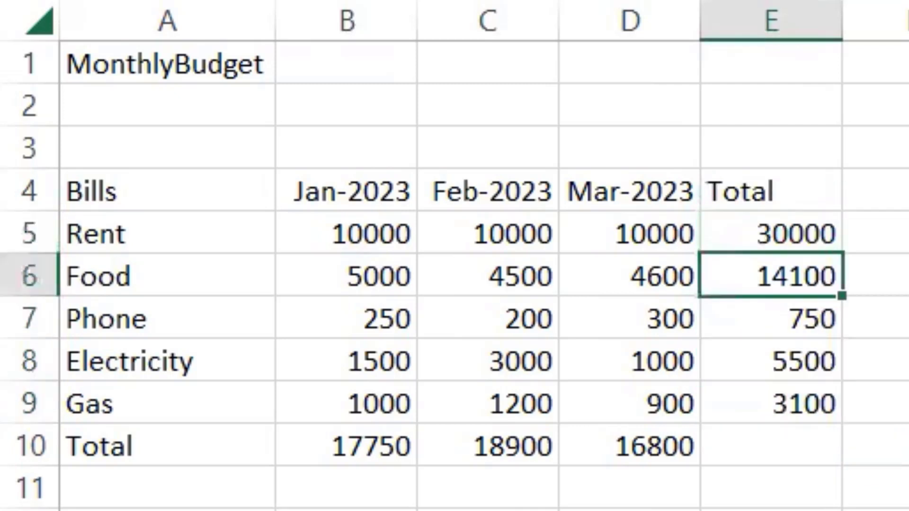
{"action": "key", "text": "ctrl+shift+Down"}
{"action": "key", "text": "Delete"}
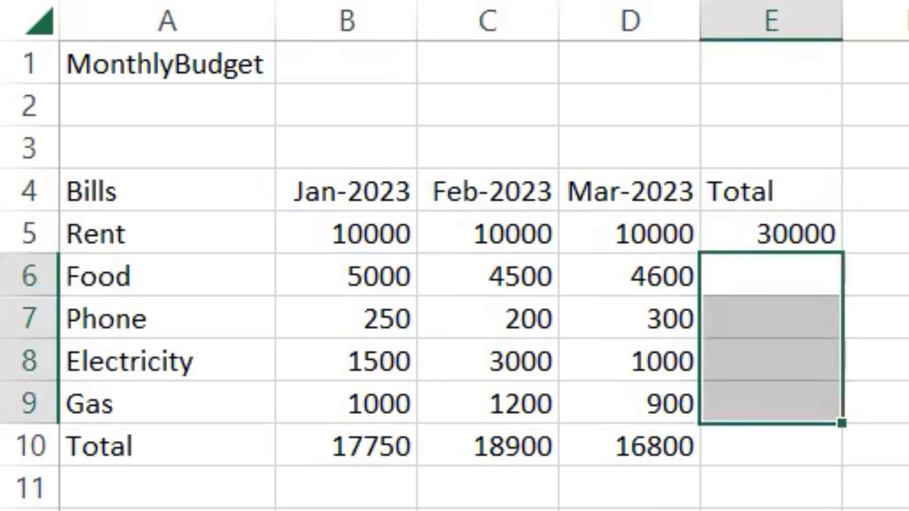
Fill only the Food total cell E6 with the formula from the cell above it
{"action": "key", "text": "Up"}
{"action": "key", "text": "Down"}
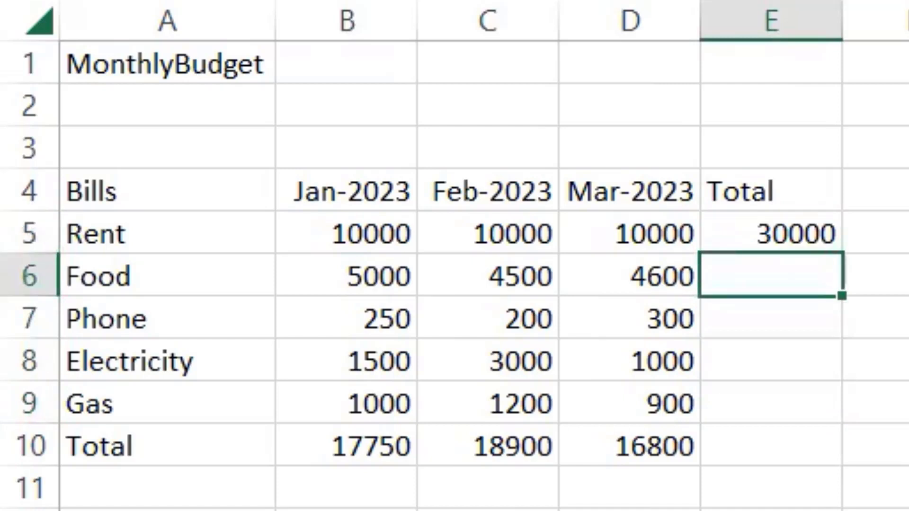
{"action": "key", "text": "Up"}
{"action": "key", "text": "Down"}
{"action": "key", "text": "Up"}
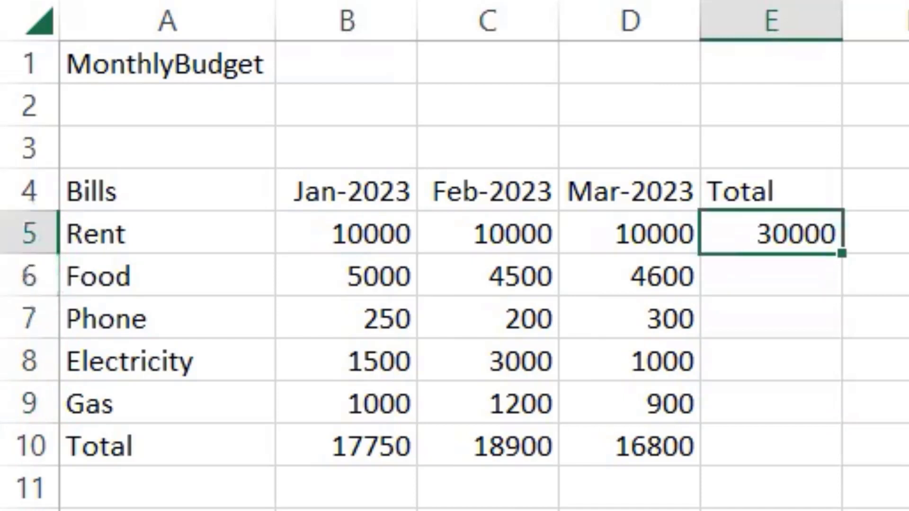
{"action": "key", "text": "Down"}
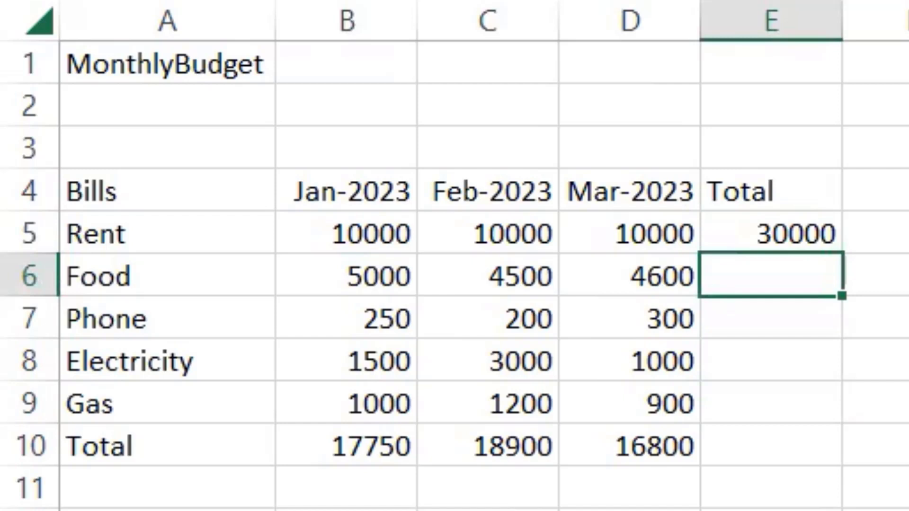
{"action": "key", "text": "ctrl+d"}
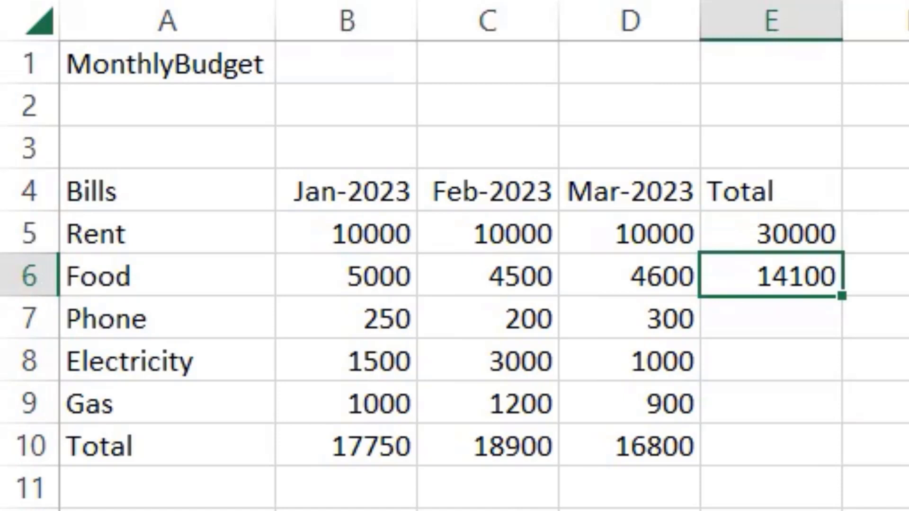
Clear the Food total in E6
{"action": "key", "text": "Up"}
{"action": "key", "text": "Down"}
{"action": "key", "text": "Delete"}
Select E5:E9 and fill the rent total's formula down through the Gas row
{"action": "key", "text": "Up"}
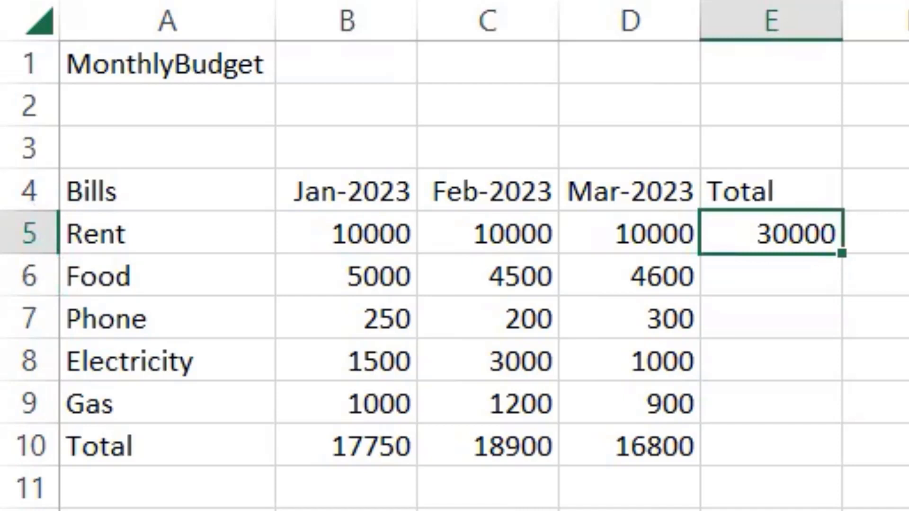
{"action": "key", "text": "shift+Down"}
{"action": "key", "text": "shift+Down"}
{"action": "key", "text": "shift+Down"}
{"action": "key", "text": "shift+Down"}
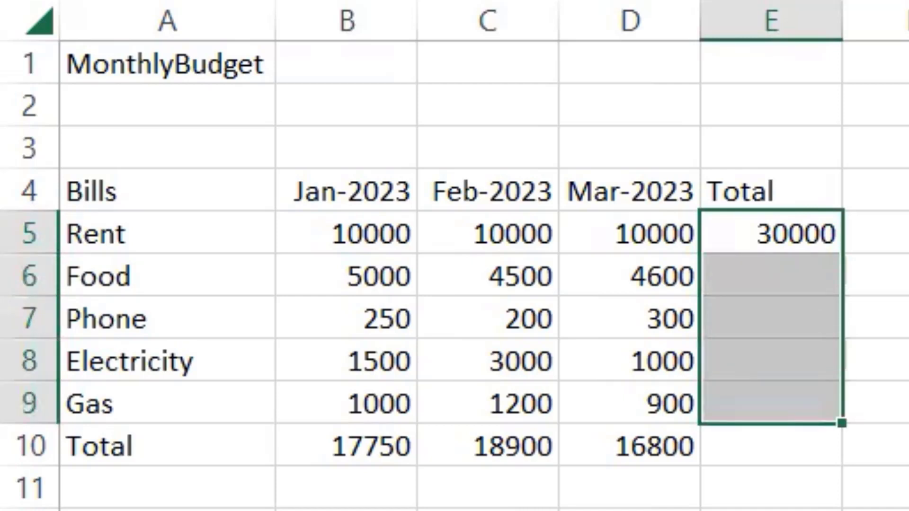
{"action": "key", "text": "ctrl+e"}
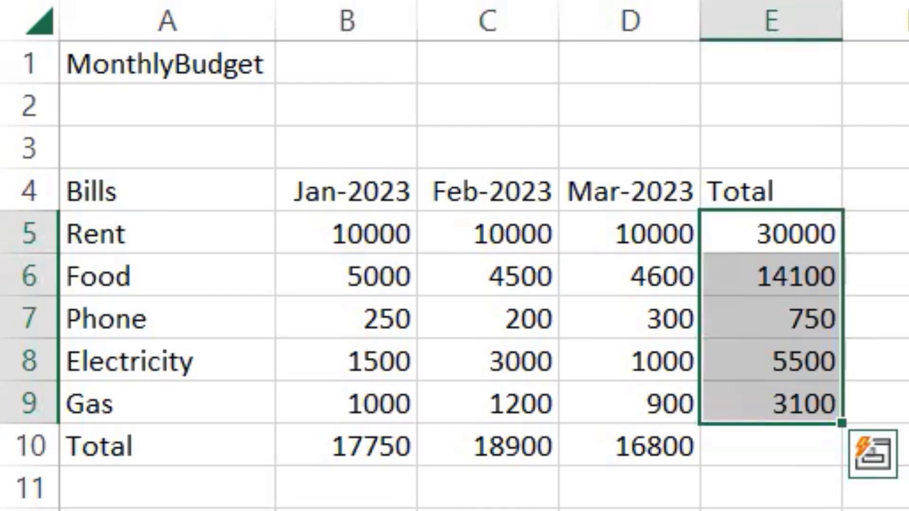
Fill the rent total's formula from E5 rightward into the neighbouring cell F5
{"action": "left_click", "coordinate": [876, 233]}
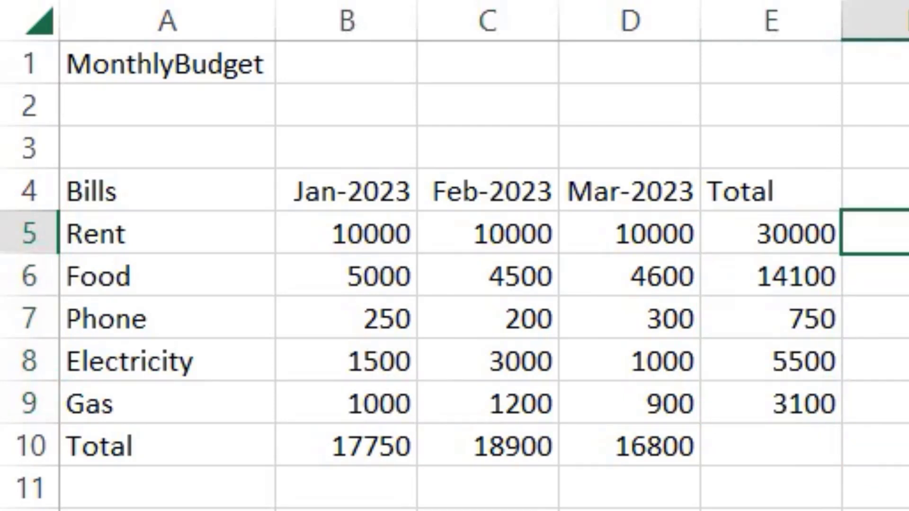
{"action": "left_click", "coordinate": [771, 234]}
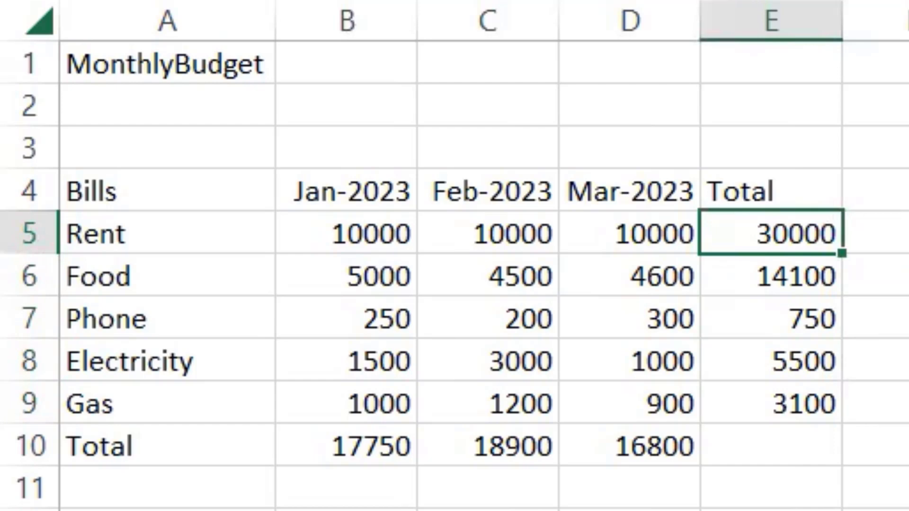
{"action": "left_click", "coordinate": [876, 232]}
{"action": "left_click", "coordinate": [771, 234]}
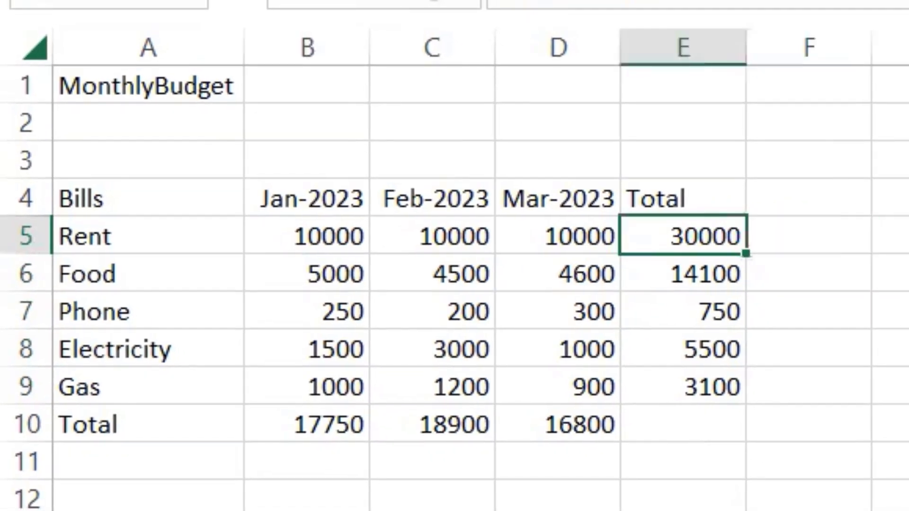
{"action": "left_click", "coordinate": [809, 236]}
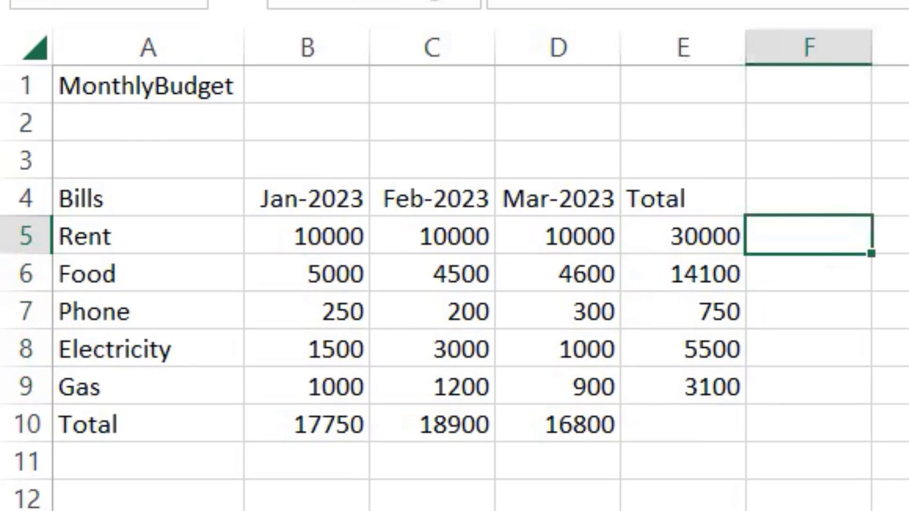
{"action": "type", "text": "50000"}
{"action": "key", "text": "ctrl+r"}
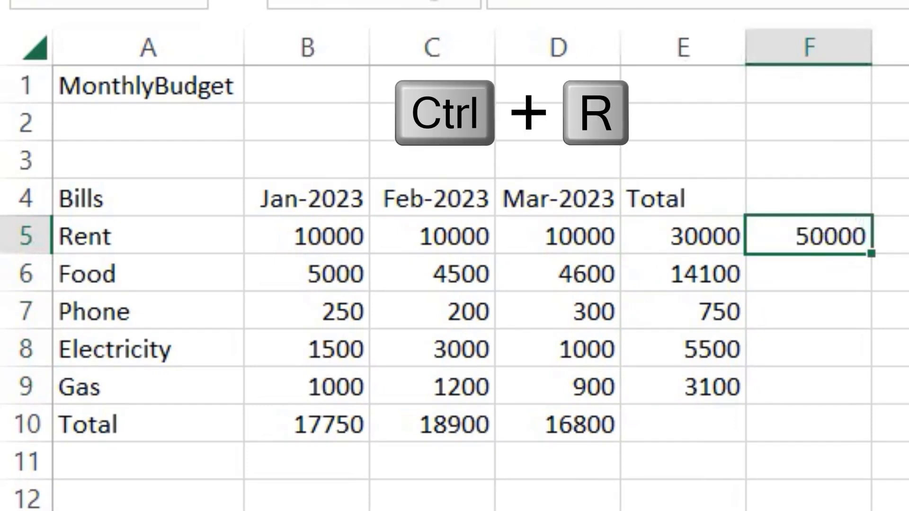
Examine which cells the copied formula in F5 refers to, leaving the formula as it is
{"action": "key", "text": "Return"}
{"action": "key", "text": "Up"}
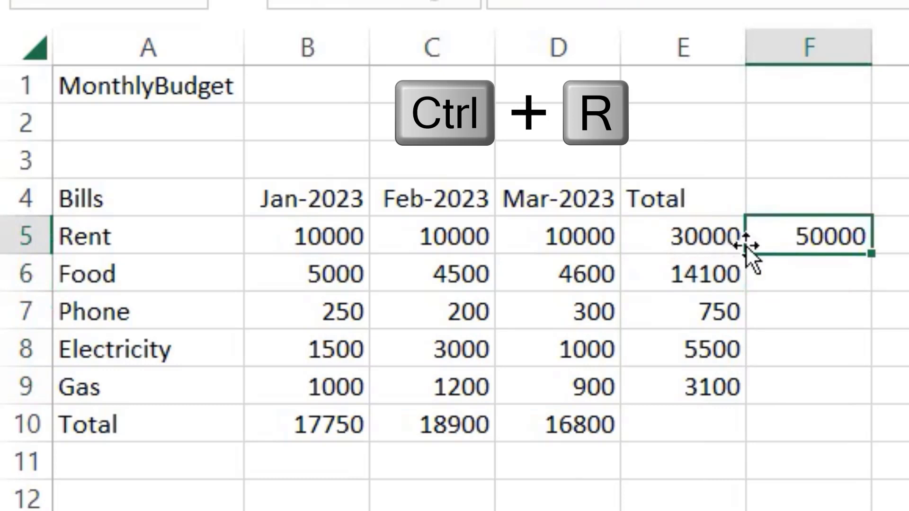
{"action": "double_click", "coordinate": [780, 236]}
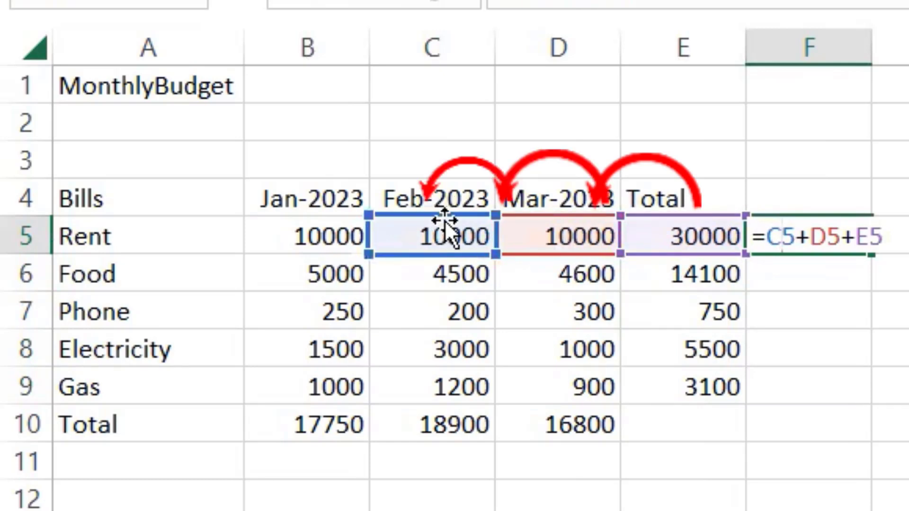
{"action": "key", "text": "Return"}
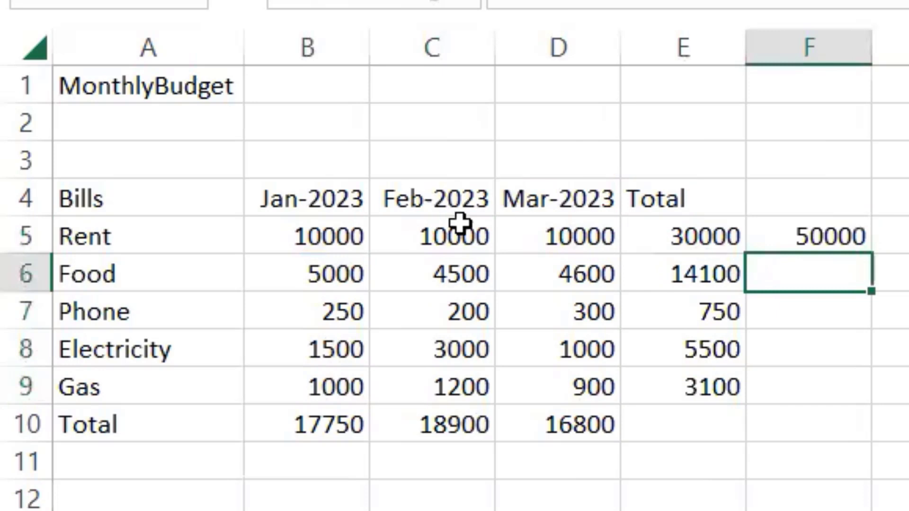
Delete the copied formula from F5
{"action": "left_click", "coordinate": [814, 233]}
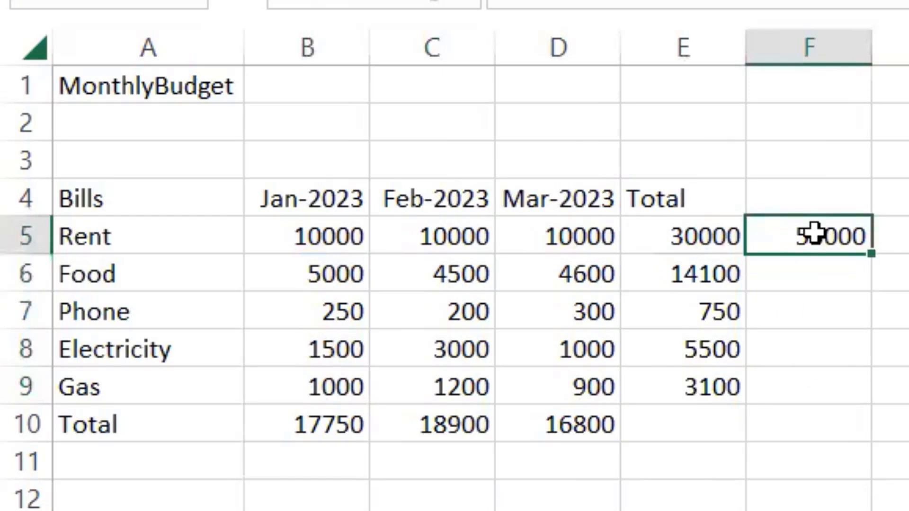
{"action": "key", "text": "Delete"}
{"action": "key", "text": "Left"}
{"action": "key", "text": "Left"}
{"action": "key", "text": "Right"}
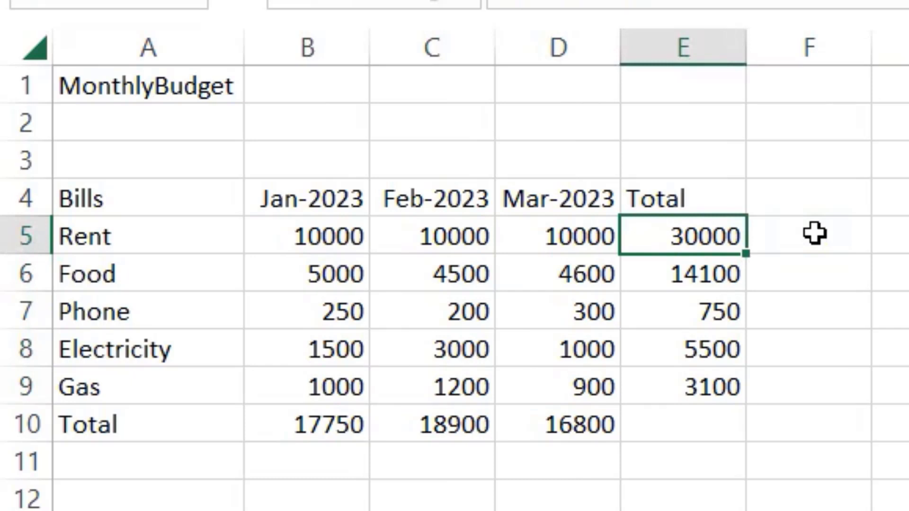
{"action": "key", "text": "shift+Down"}
{"action": "key", "text": "shift+Down"}
{"action": "key", "text": "shift+Down"}
{"action": "key", "text": "shift+Down"}
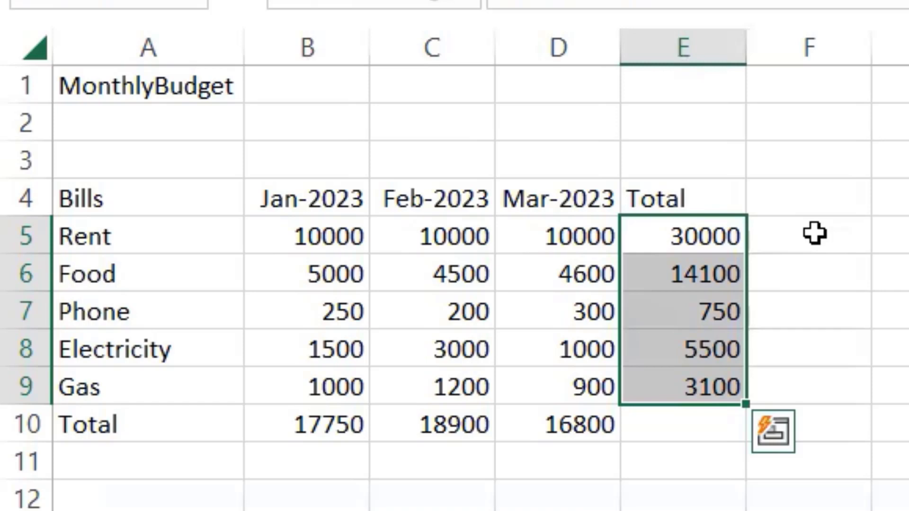
{"action": "key", "text": "Down"}
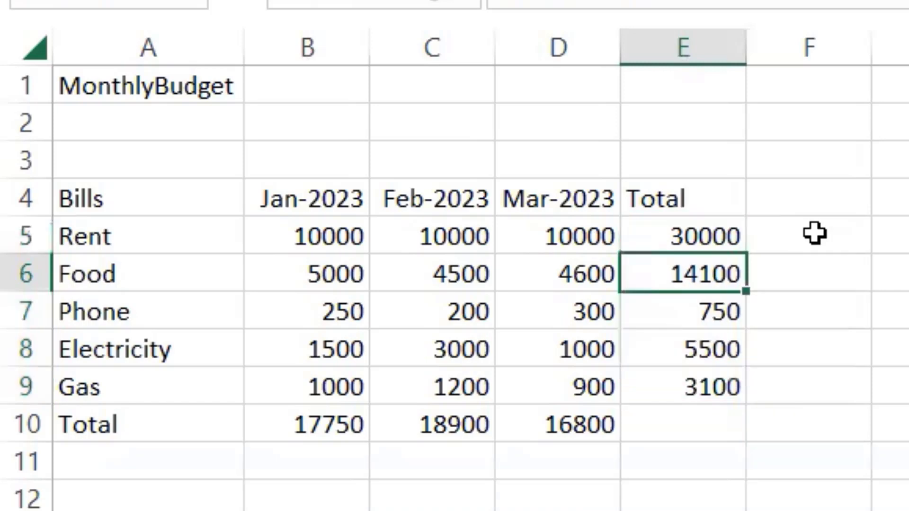
{"action": "key", "text": "Up"}
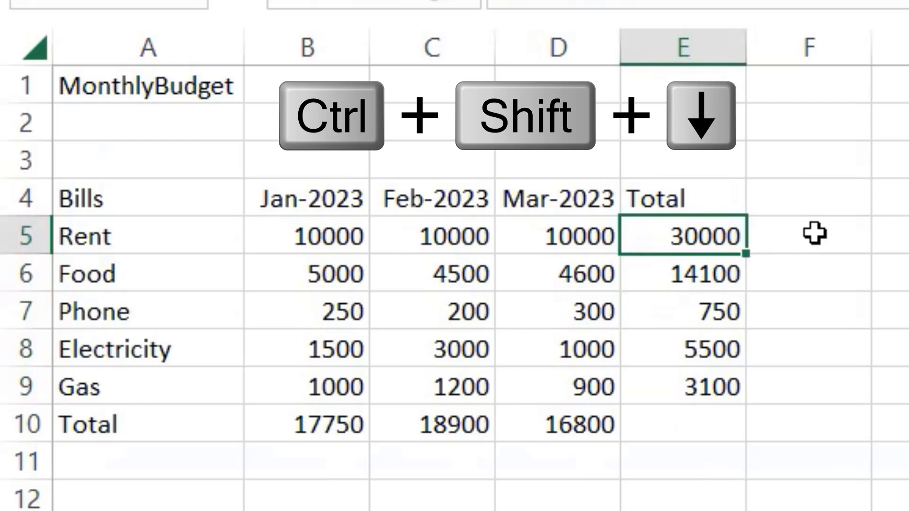
Fill the bill totals' formulas from E5:E9 rightward into F5:F9
{"action": "key", "text": "ctrl+shift+Down"}
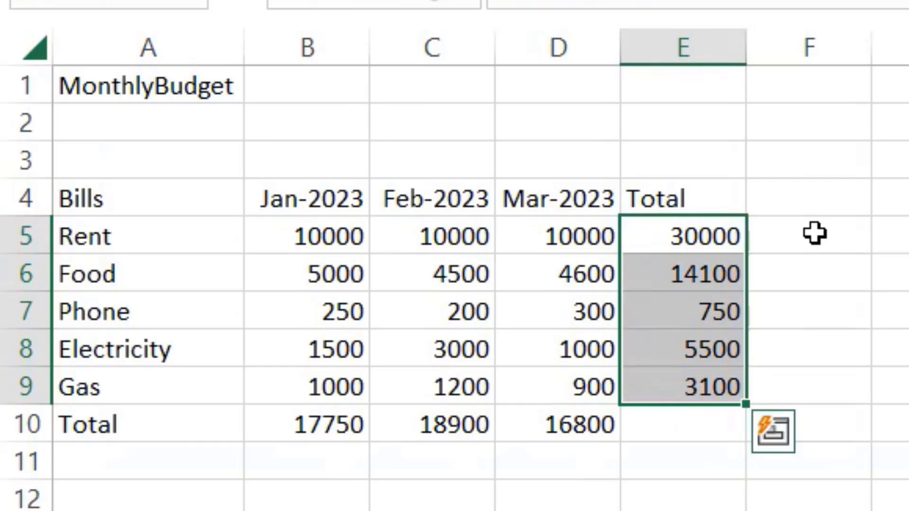
{"action": "key", "text": "shift+Right"}
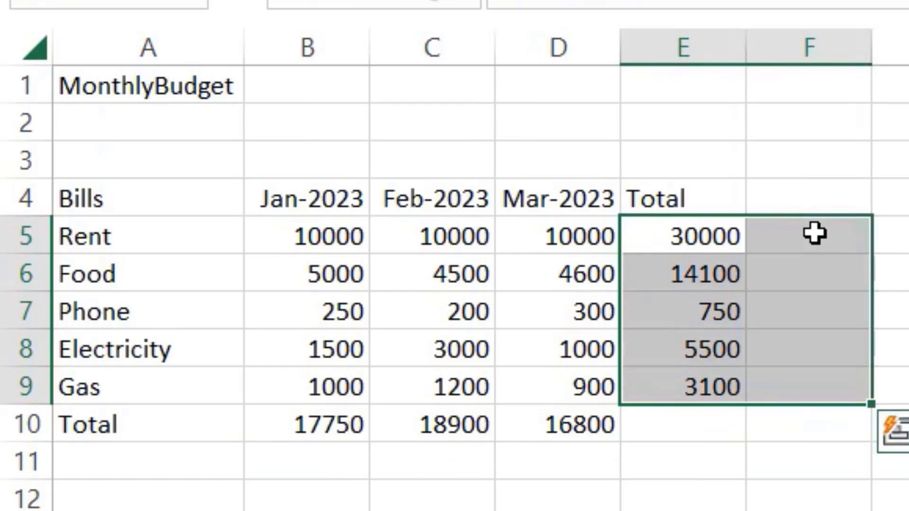
{"action": "key", "text": "ctrl+r"}
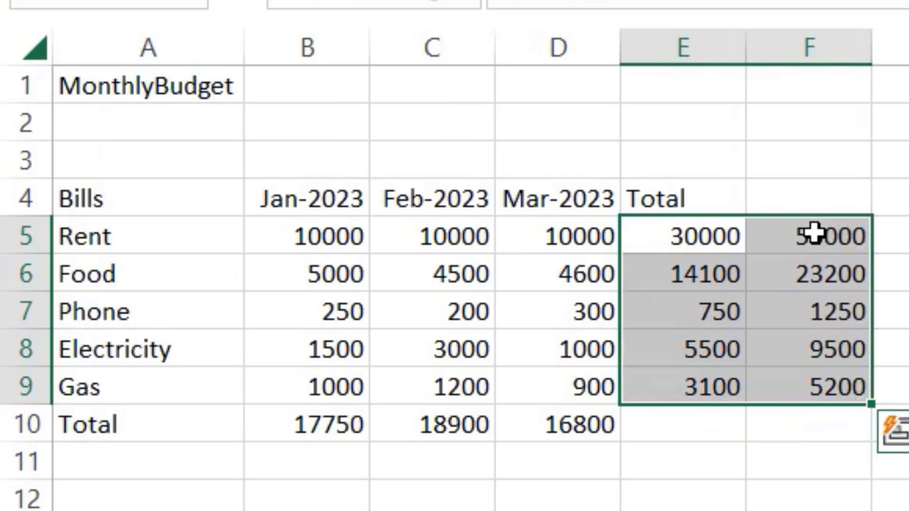
Compare which cells the rent total's formula in E5 and its copy in F5 refer to, leaving both formulas as they are
{"action": "left_click", "coordinate": [701, 235]}
{"action": "double_click", "coordinate": [706, 235]}
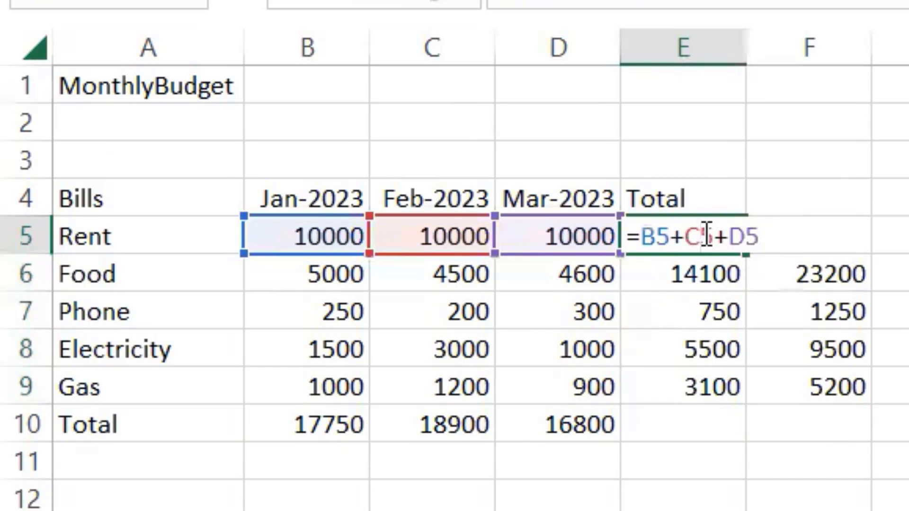
{"action": "key", "text": "Return"}
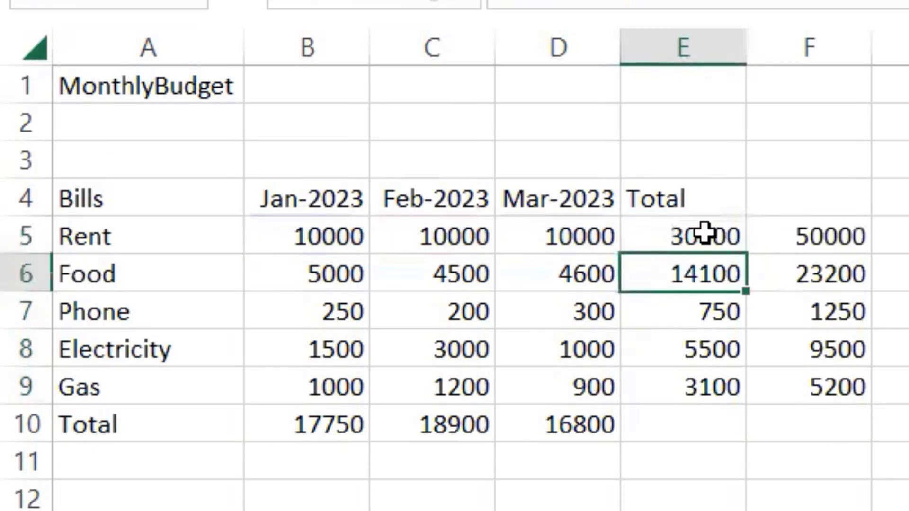
{"action": "left_click", "coordinate": [849, 237]}
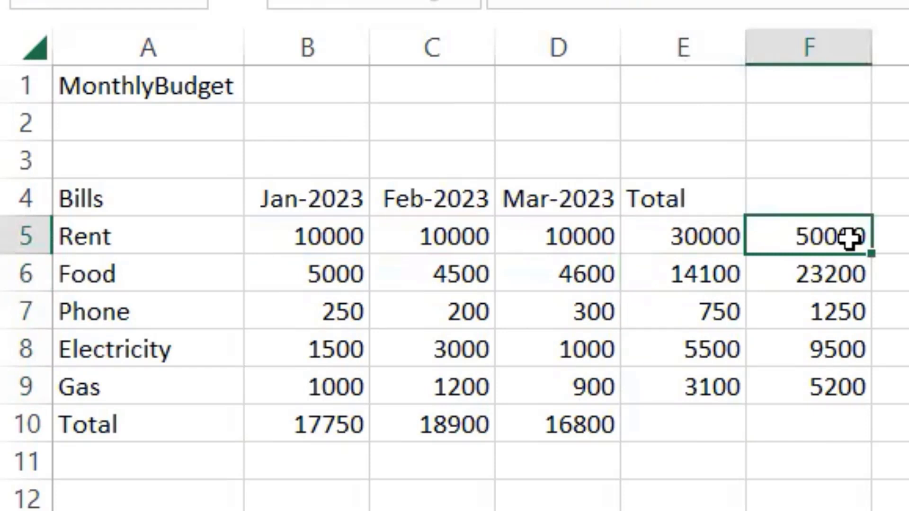
{"action": "double_click", "coordinate": [825, 236]}
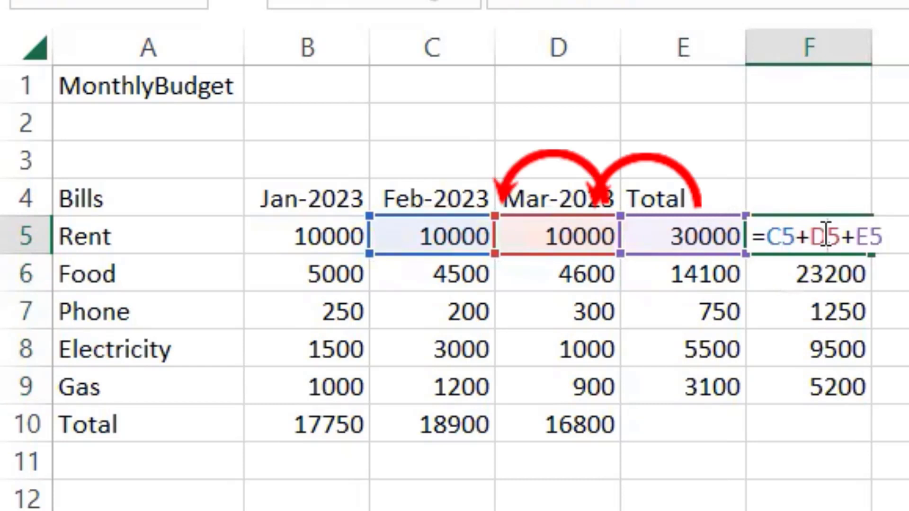
{"action": "key", "text": "Return"}
Delete the copied formulas from F5:F9
{"action": "left_click_drag", "start_coordinate": [823, 234], "coordinate": [823, 377]}
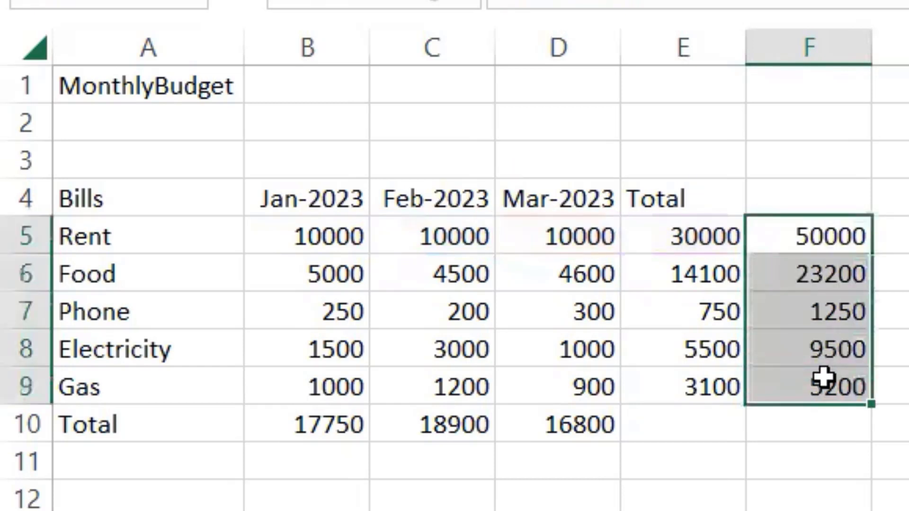
{"action": "key", "text": "Delete"}
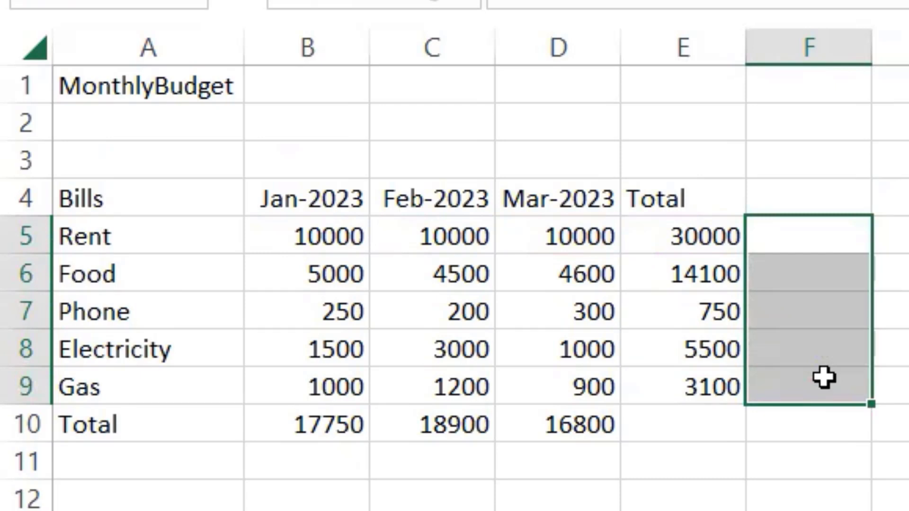
{"action": "key", "text": "Up"}
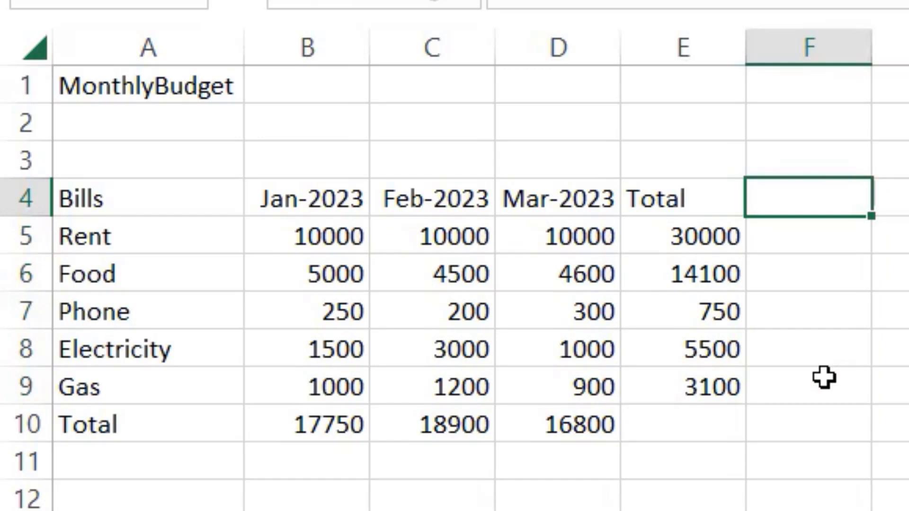
Fill the formula from E9 down into E10 to get the grand total in the Total row
{"action": "key", "text": "Left"}
{"action": "key", "text": "Down"}
{"action": "key", "text": "Down"}
{"action": "key", "text": "Down"}
{"action": "key", "text": "Down"}
{"action": "key", "text": "Down"}
{"action": "key", "text": "Down"}
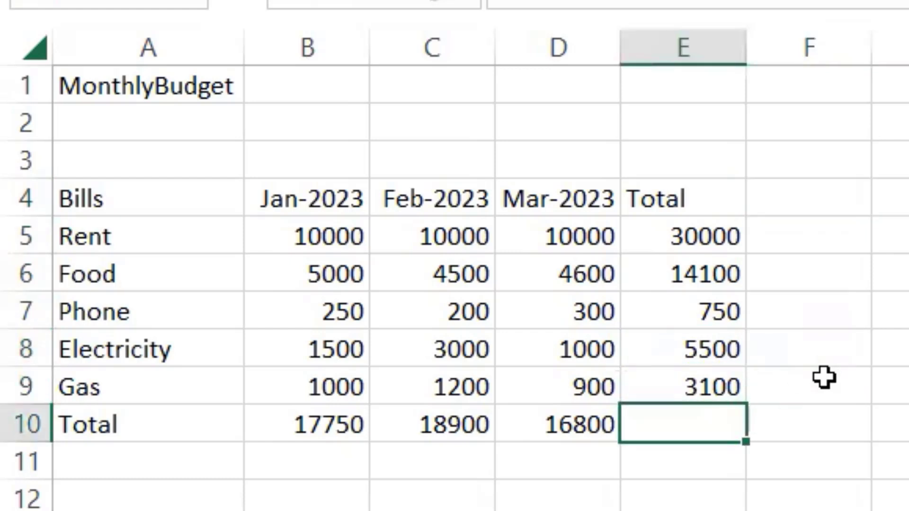
{"action": "key", "text": "ctrl+d"}
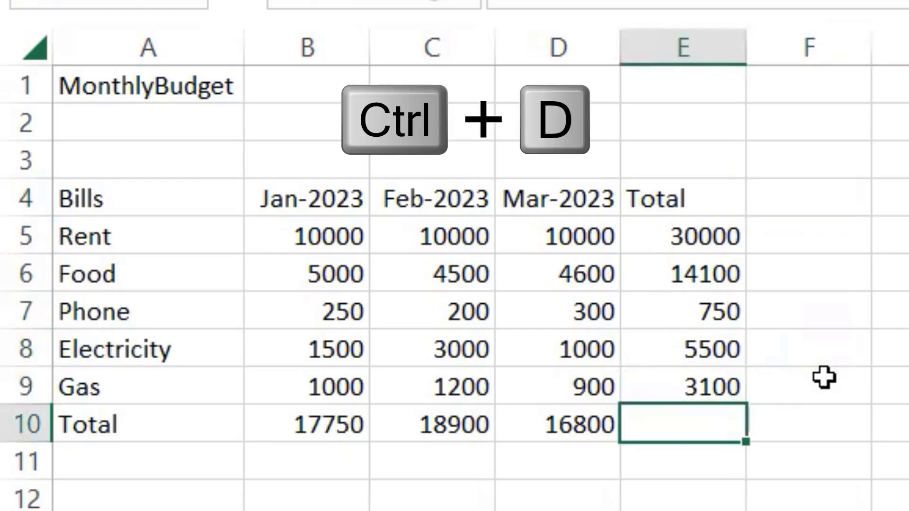
{"action": "key", "text": "ctrl+d"}
Review the bill totals and the grand total in column E
{"action": "key", "text": "Up"}
{"action": "key", "text": "Up"}
{"action": "key", "text": "Up"}
{"action": "key", "text": "Up"}
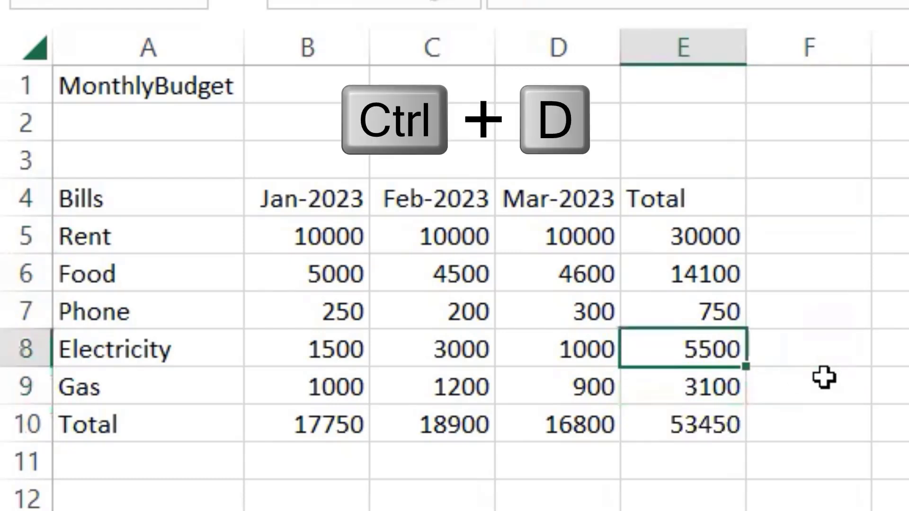
{"action": "key", "text": "Down"}
{"action": "key", "text": "Down"}
{"action": "key", "text": "Down"}
{"action": "key", "text": "Down"}
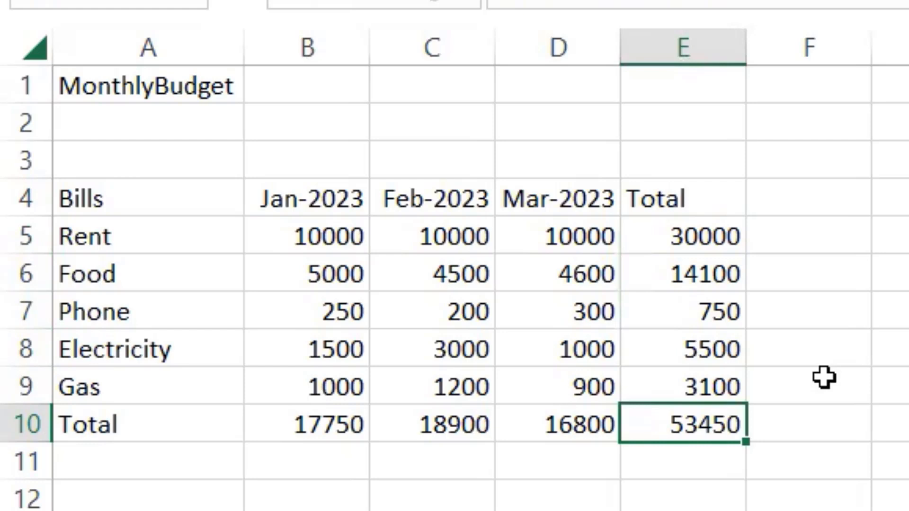
{"action": "key", "text": "Up"}
{"action": "key", "text": "Up"}
{"action": "key", "text": "Up"}
{"action": "key", "text": "Up"}
{"action": "key", "text": "Up"}
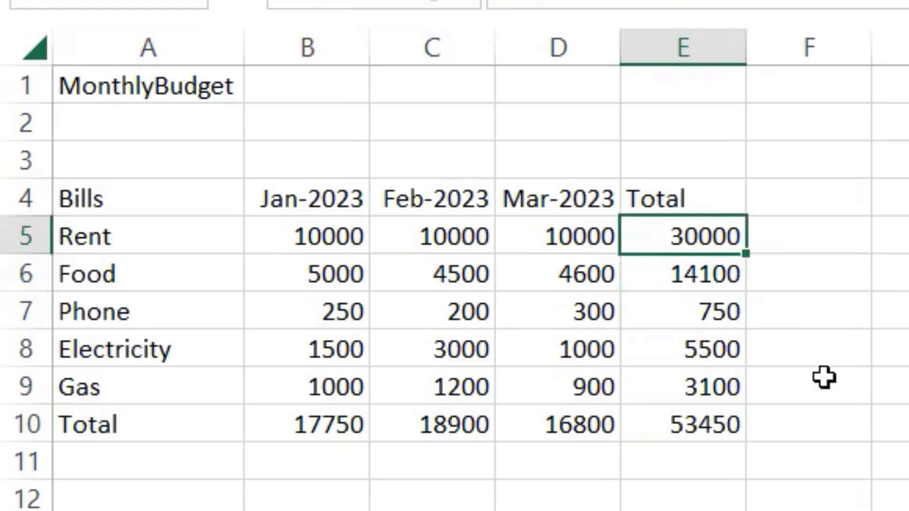
{"action": "key", "text": "Down"}
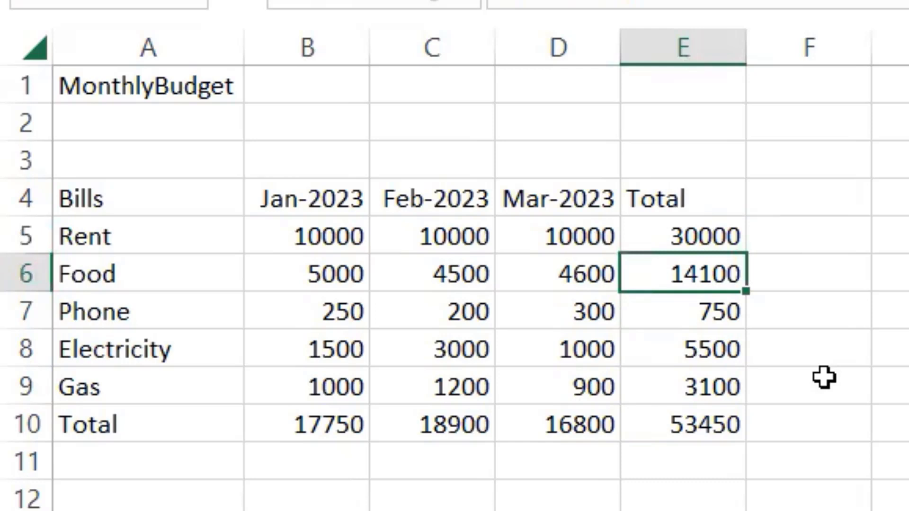
{"action": "key", "text": "Down"}
Add the column heading Percentage in F4, beside the Total heading
{"action": "double_click", "coordinate": [826, 204]}
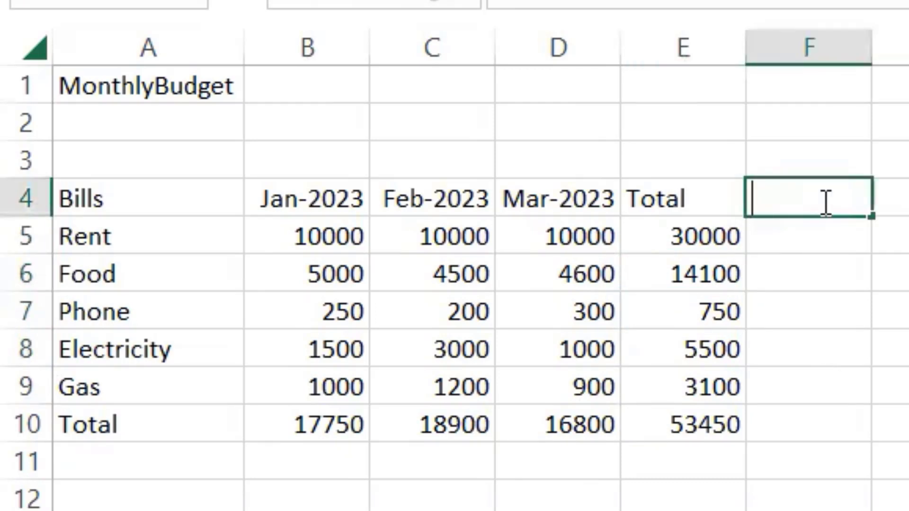
{"action": "type", "text": "Percentage"}
{"action": "key", "text": "Return"}
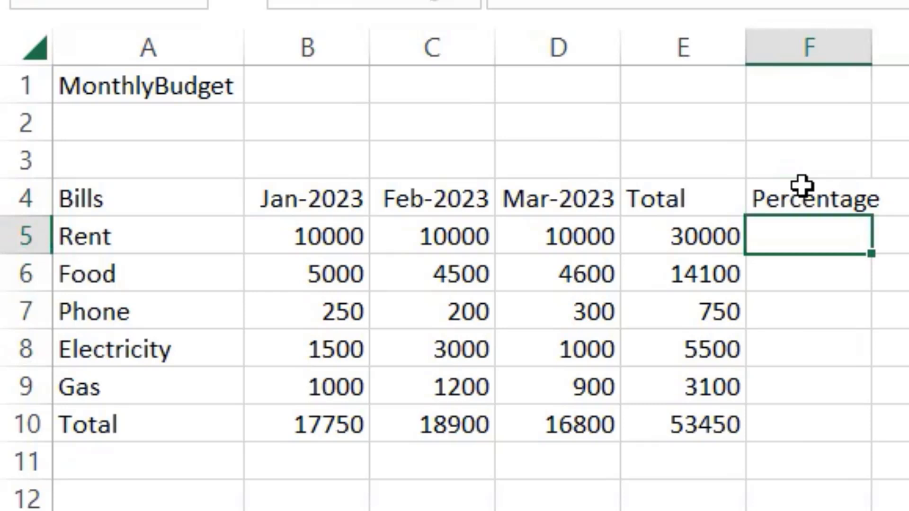
Enter the formula =E5/E10 in F5 to divide the rent total by the grand total
{"action": "key", "text": "F2"}
{"action": "type", "text": "="}
{"action": "left_click", "coordinate": [684, 232]}
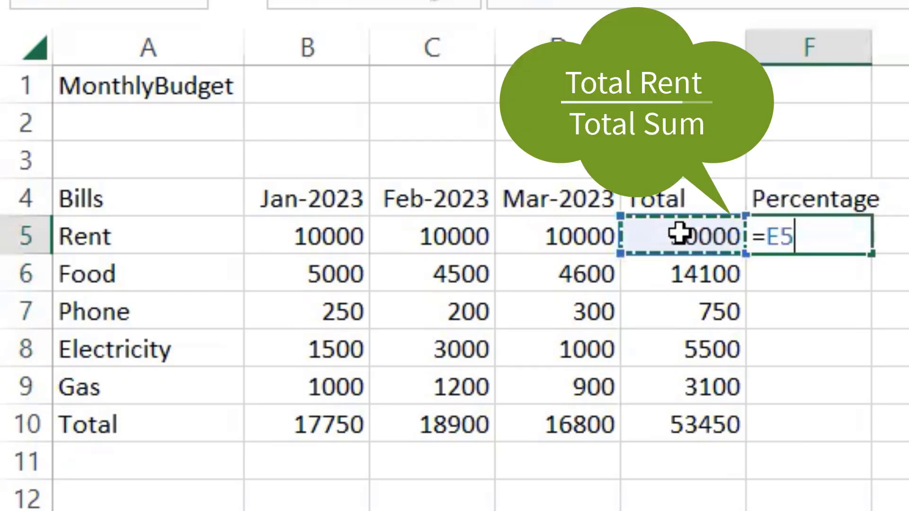
{"action": "type", "text": "/"}
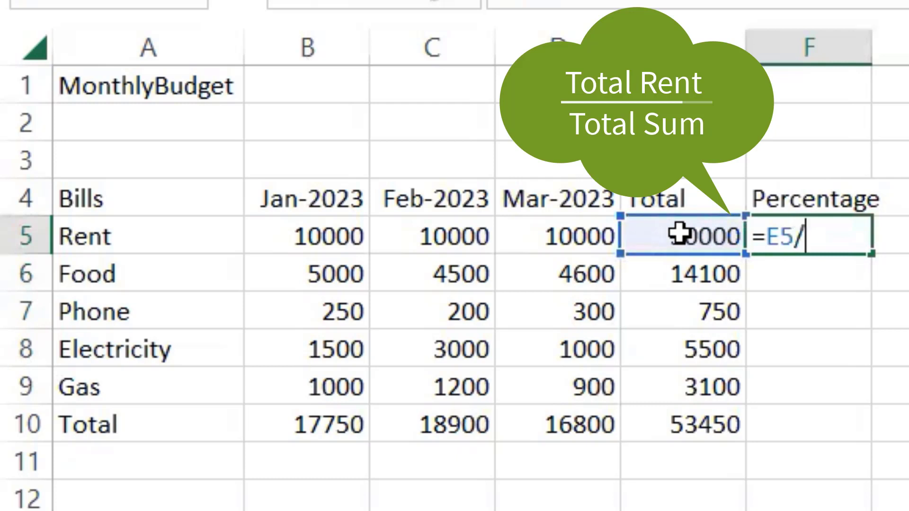
{"action": "left_click", "coordinate": [689, 423]}
{"action": "key", "text": "Return"}
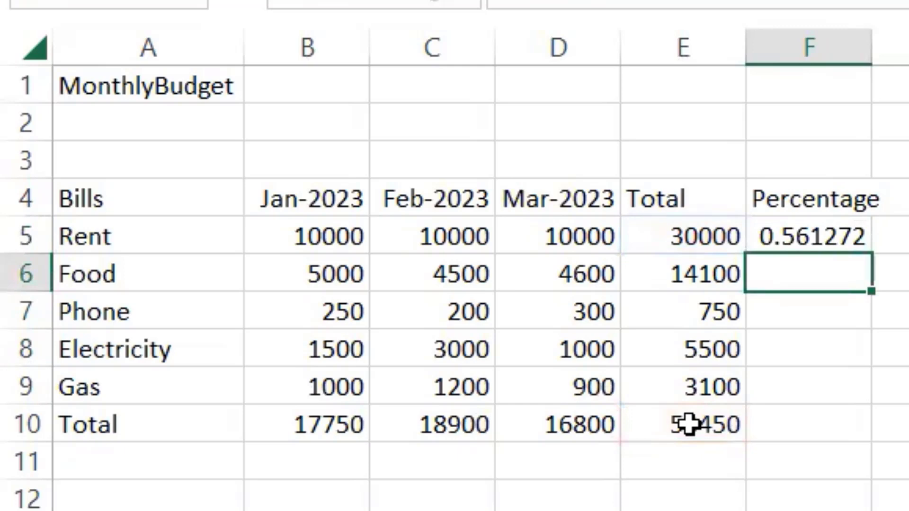
Format the rent share in F5 as a percentage
{"action": "left_click", "coordinate": [800, 234]}
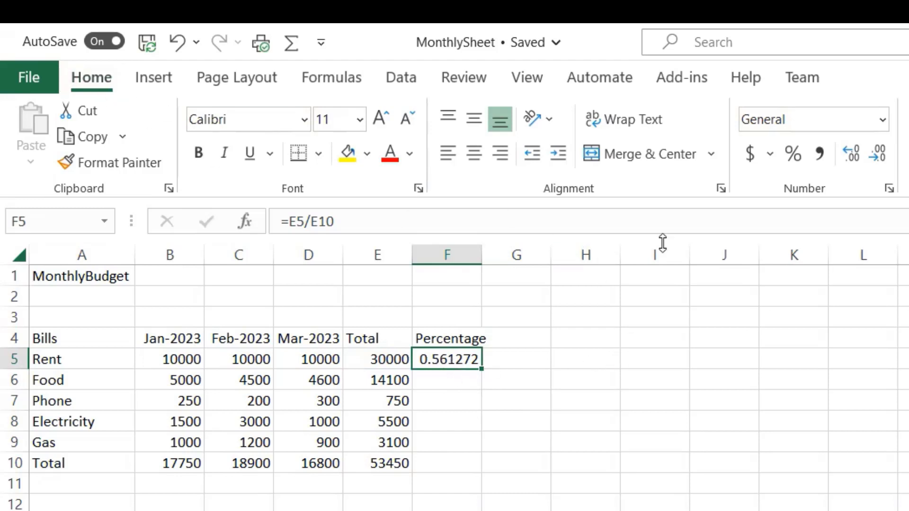
{"action": "left_click", "coordinate": [793, 155]}
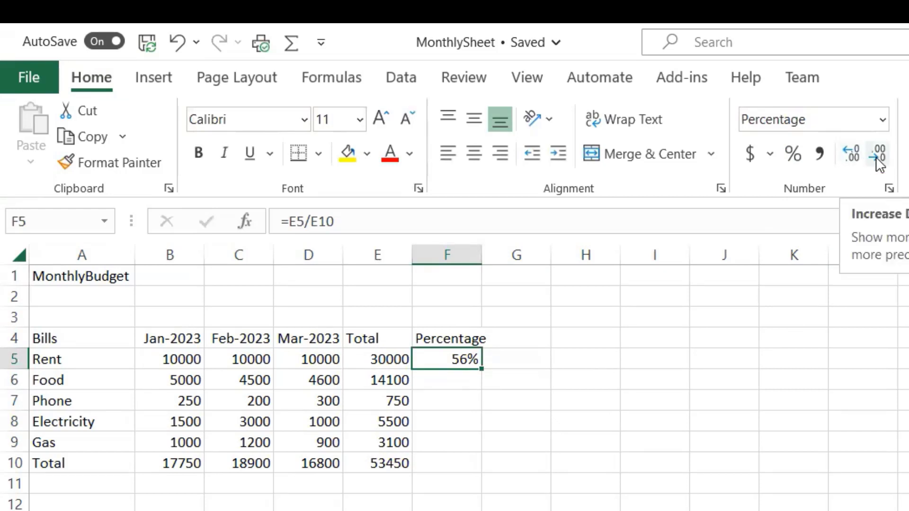
Try three decimal places on the rent percentage in F5 and return it to a whole percentage
{"action": "left_click", "coordinate": [855, 154]}
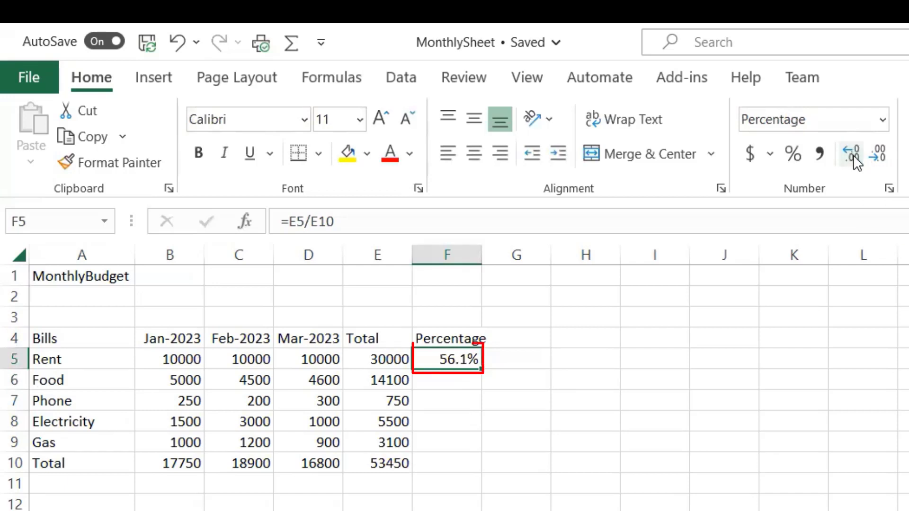
{"action": "left_click", "coordinate": [853, 155]}
{"action": "left_click", "coordinate": [853, 155]}
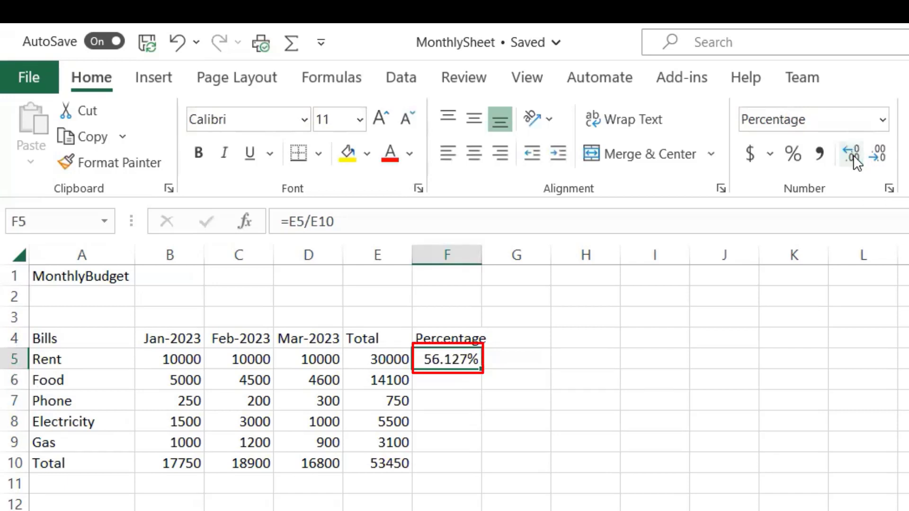
{"action": "left_click", "coordinate": [877, 156]}
{"action": "left_click", "coordinate": [877, 156]}
{"action": "left_click", "coordinate": [877, 156]}
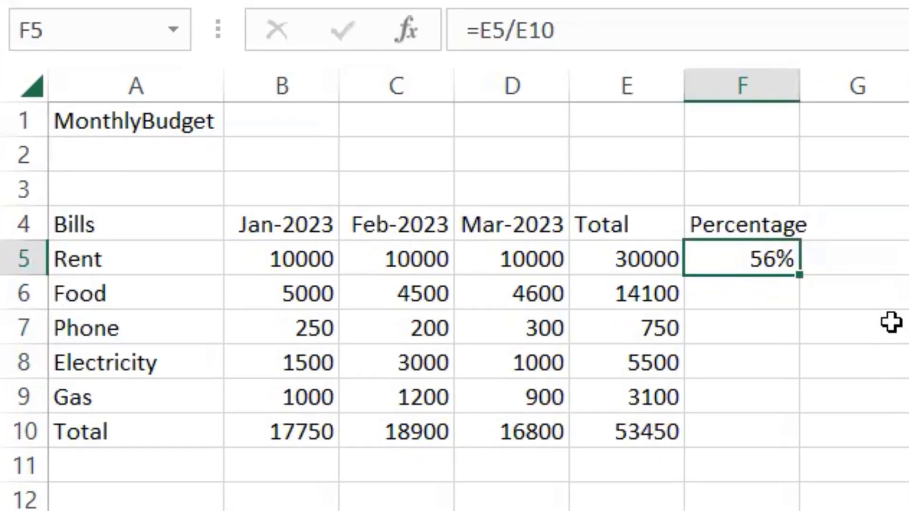
Check the cells referenced in F5, fill its percentage formula down to F9, and select F6 to inspect the copied formula
{"action": "double_click", "coordinate": [745, 261]}
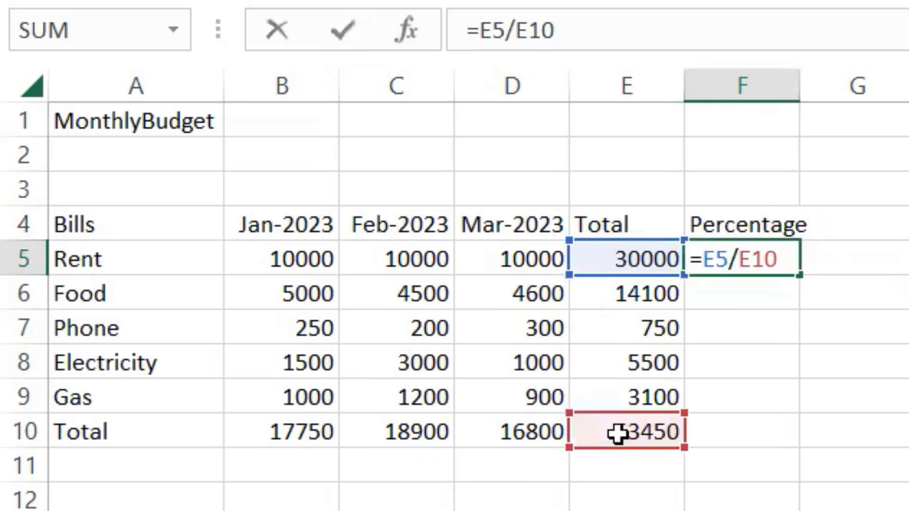
{"action": "key", "text": "Return"}
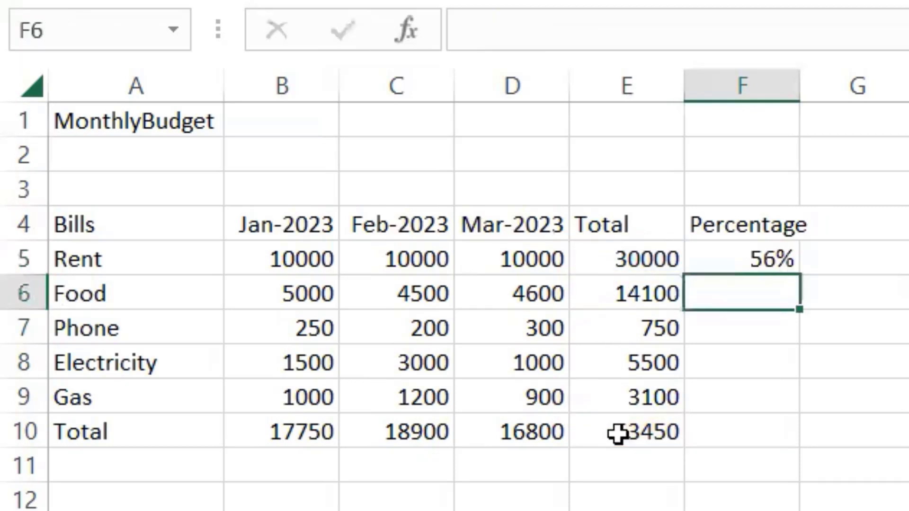
{"action": "left_click", "coordinate": [776, 258]}
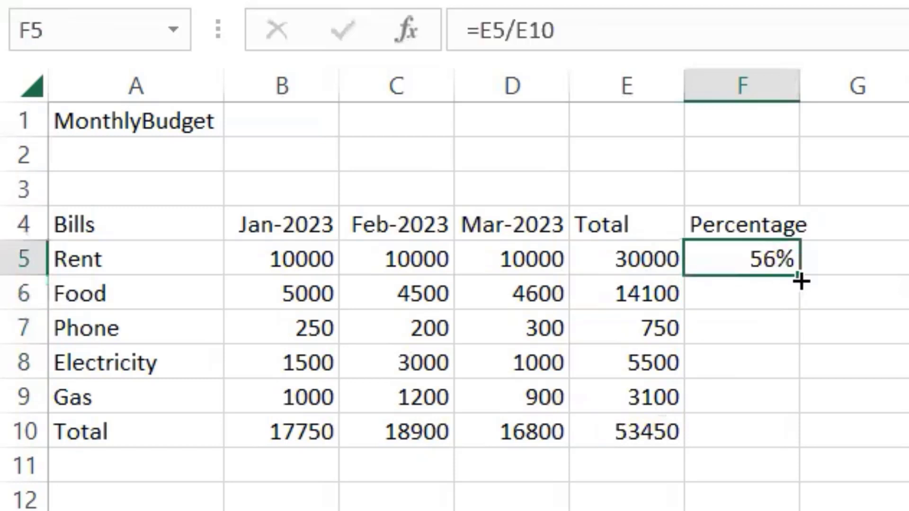
{"action": "left_click_drag", "start_coordinate": [801, 316], "coordinate": [803, 417]}
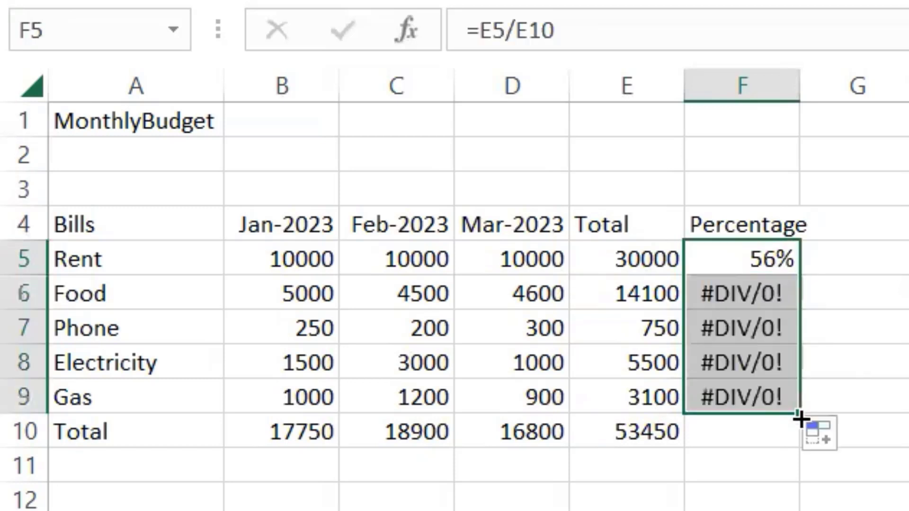
{"action": "left_click", "coordinate": [756, 294]}
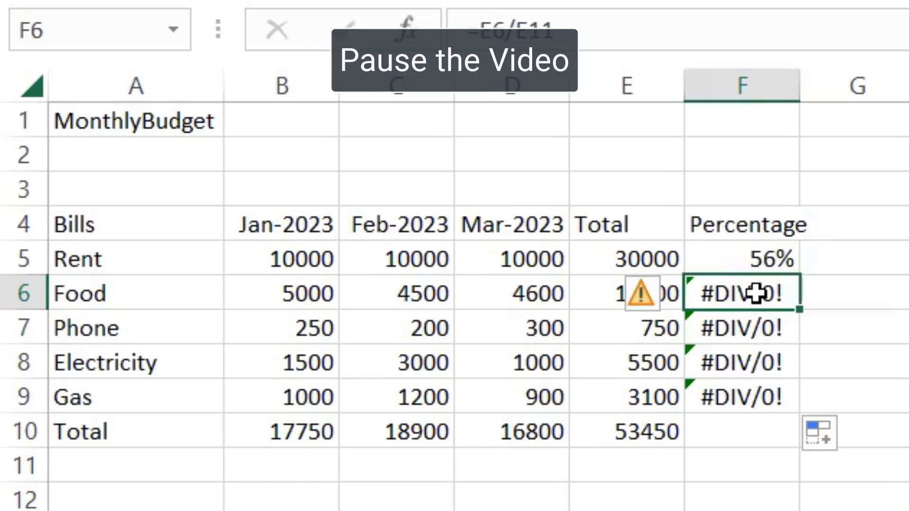
Compare the cell references in the percentage formulas of F5 and F6 to find how the divisor shifts when copied
{"action": "left_click", "coordinate": [742, 510]}
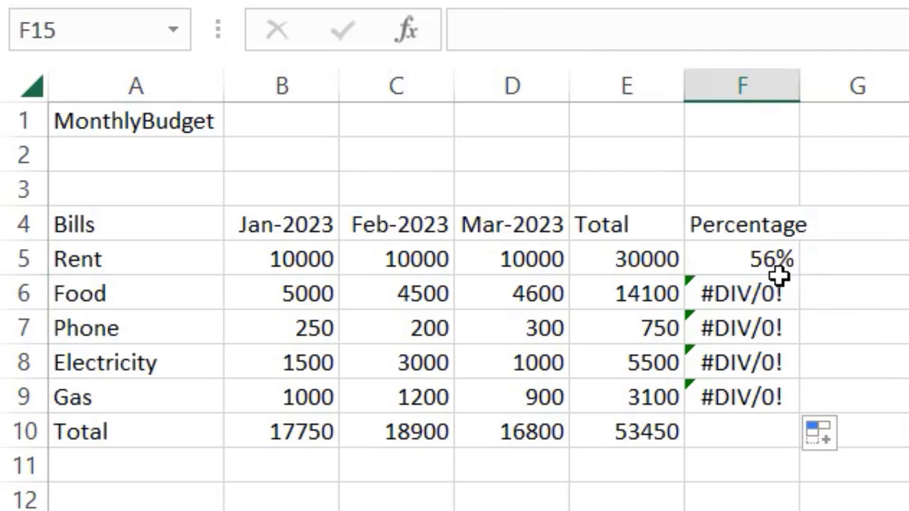
{"action": "left_click", "coordinate": [757, 262]}
{"action": "double_click", "coordinate": [757, 259]}
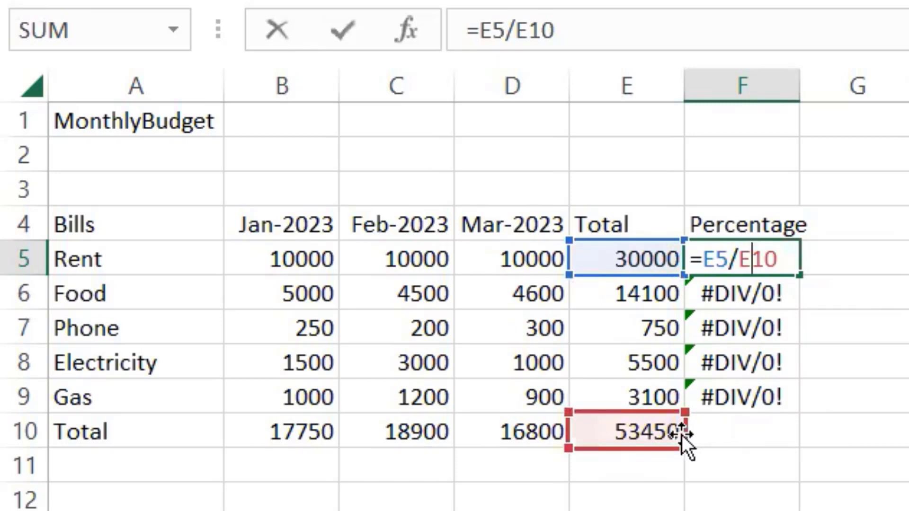
{"action": "key", "text": "Return"}
{"action": "double_click", "coordinate": [744, 294]}
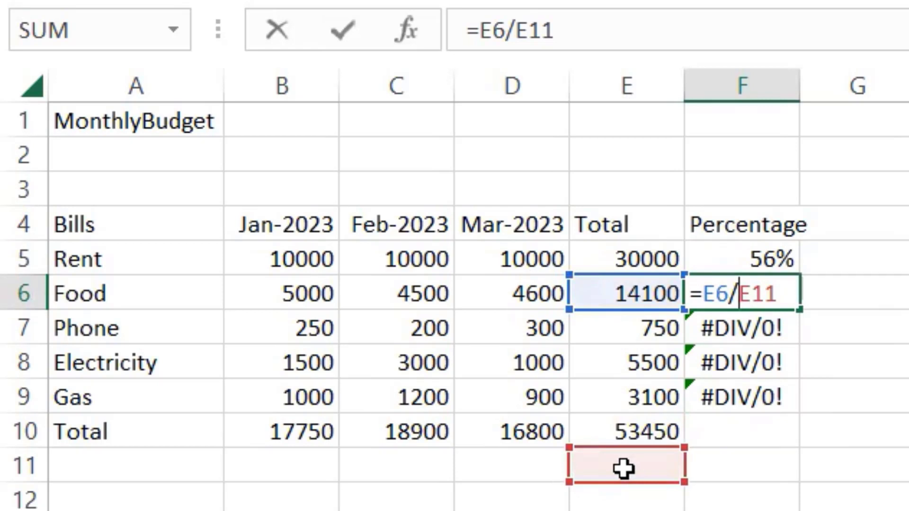
{"action": "key", "text": "Return"}
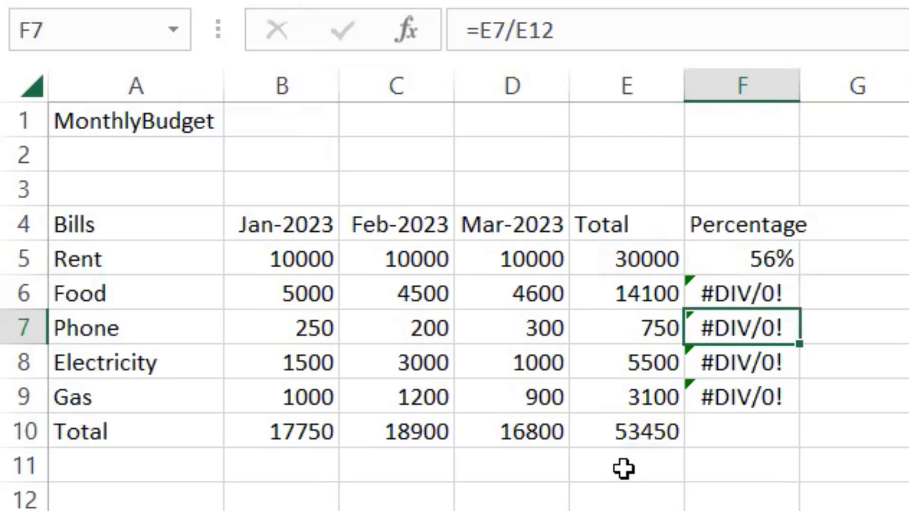
{"action": "left_click", "coordinate": [748, 256]}
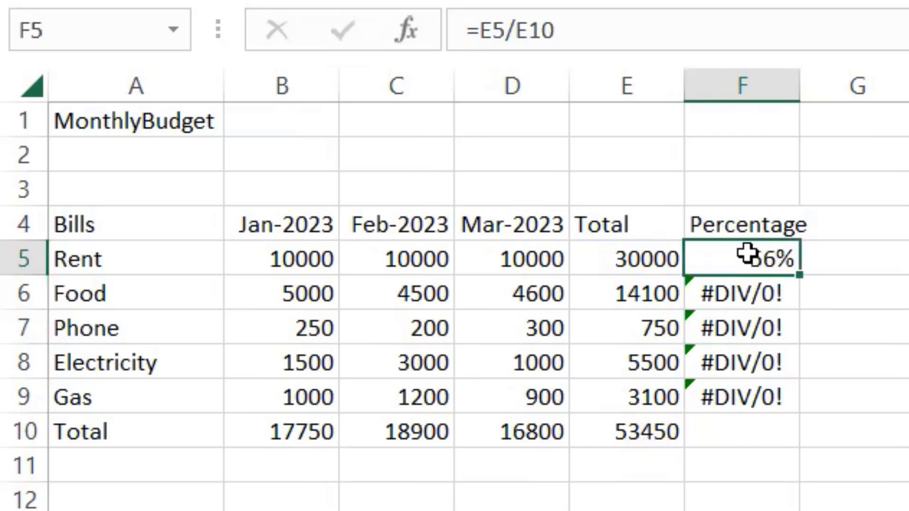
{"action": "double_click", "coordinate": [747, 255]}
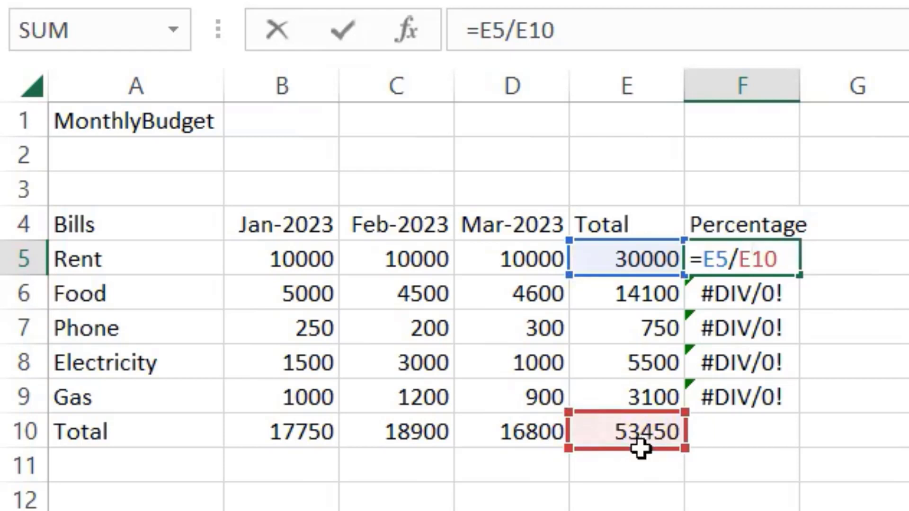
{"action": "key", "text": "Return"}
Clear the copied percentage formulas from F6 to F9
{"action": "left_click_drag", "start_coordinate": [748, 306], "coordinate": [761, 399]}
{"action": "key", "text": "Delete"}
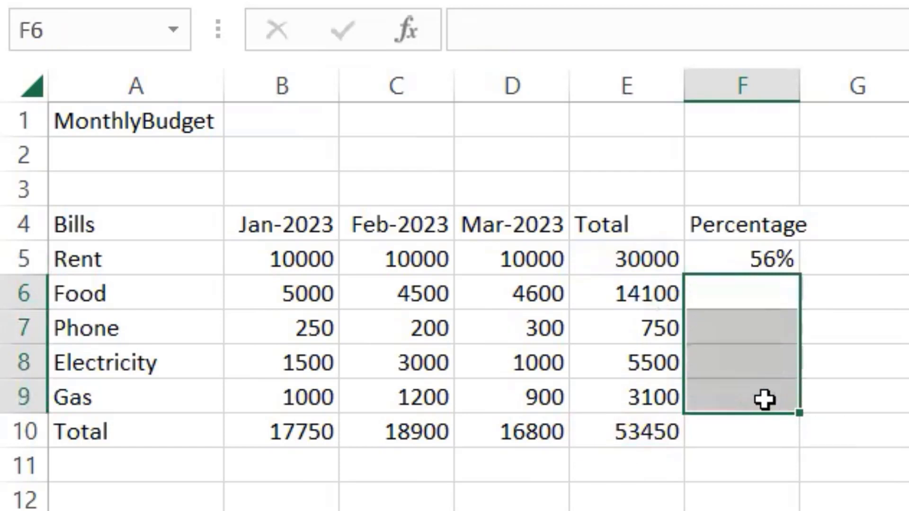
{"action": "left_click", "coordinate": [804, 356]}
Make the grand total reference absolute in the rent percentage formula in F5, so it reads =E5/$E$10
{"action": "double_click", "coordinate": [772, 265]}
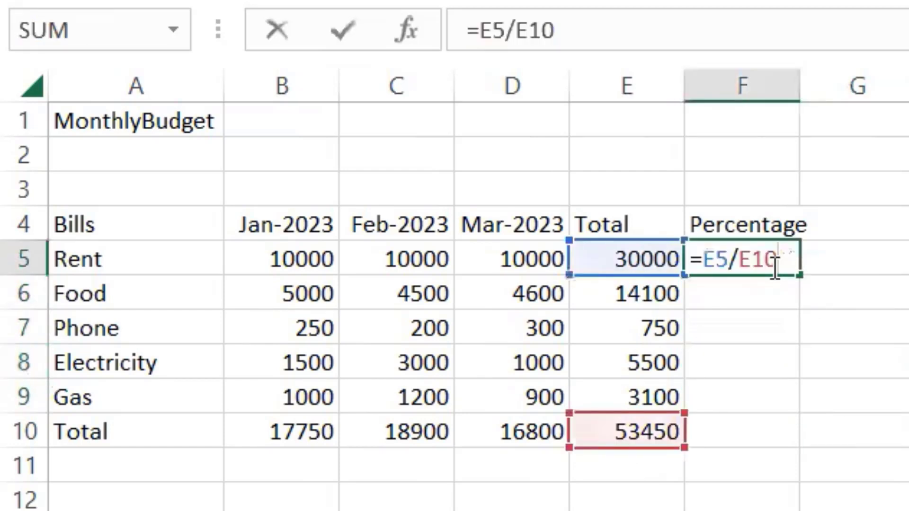
{"action": "left_click", "coordinate": [751, 259]}
{"action": "left_click", "coordinate": [739, 259]}
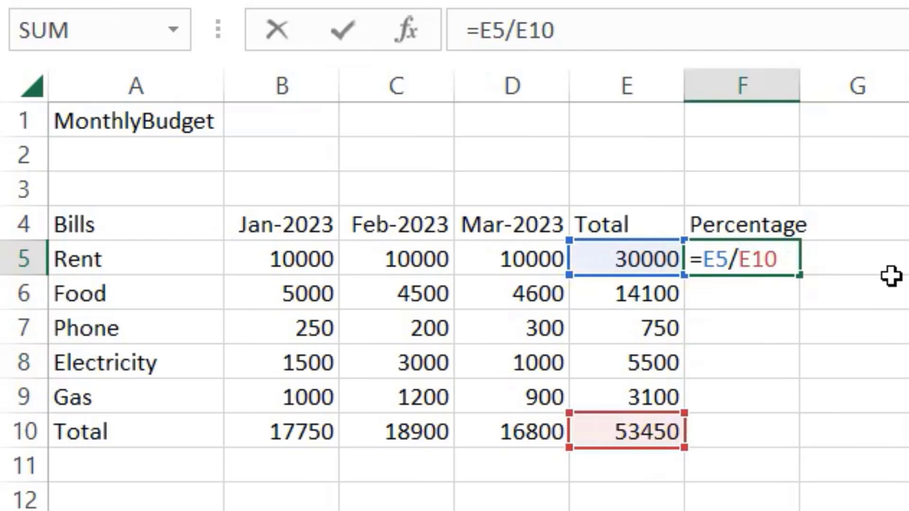
{"action": "type", "text": "$"}
{"action": "key", "text": "Right"}
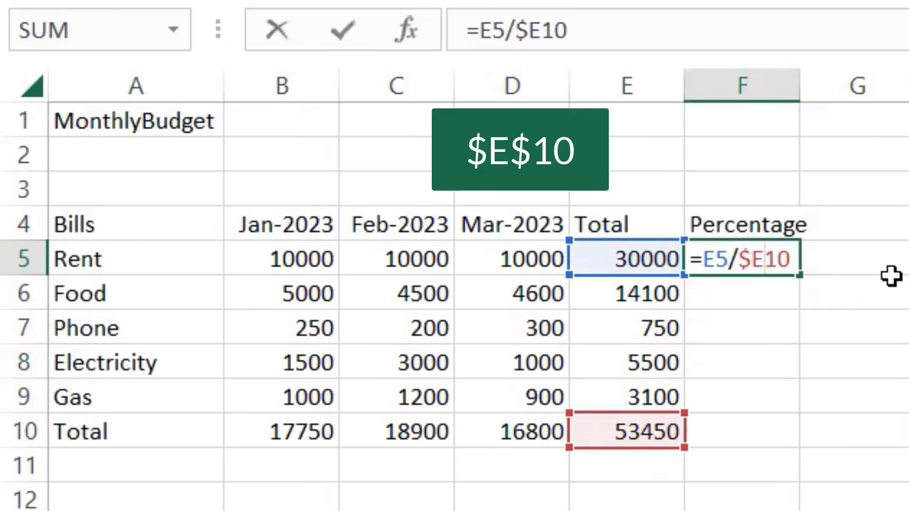
{"action": "type", "text": "$"}
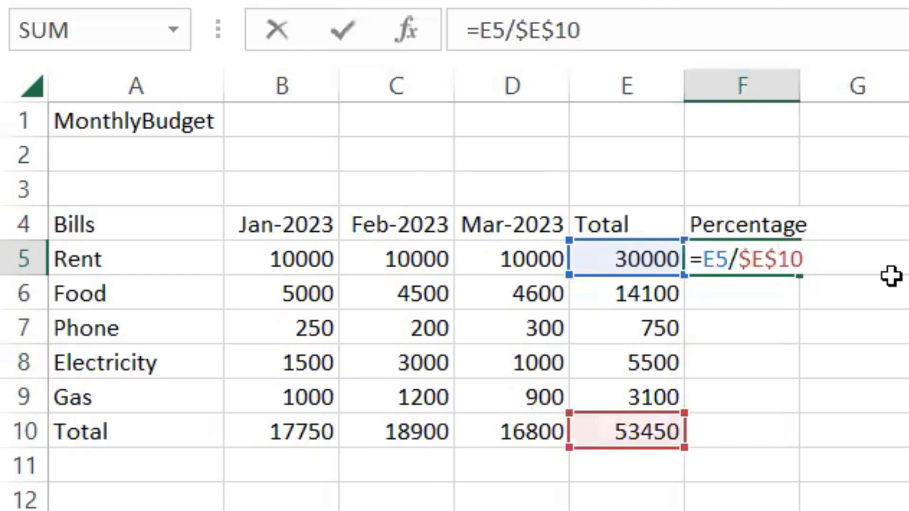
{"action": "key", "text": "Return"}
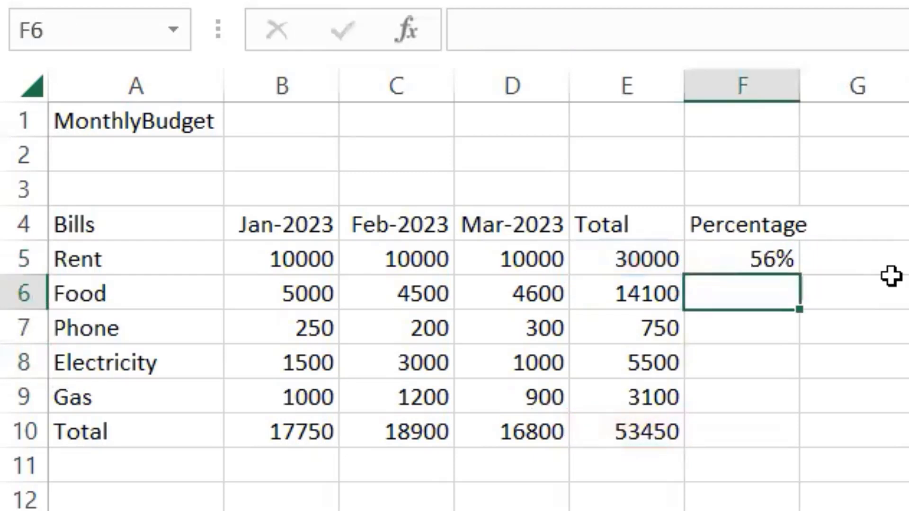
Fill the rent percentage formula in F5 down to F9
{"action": "left_click", "coordinate": [758, 260]}
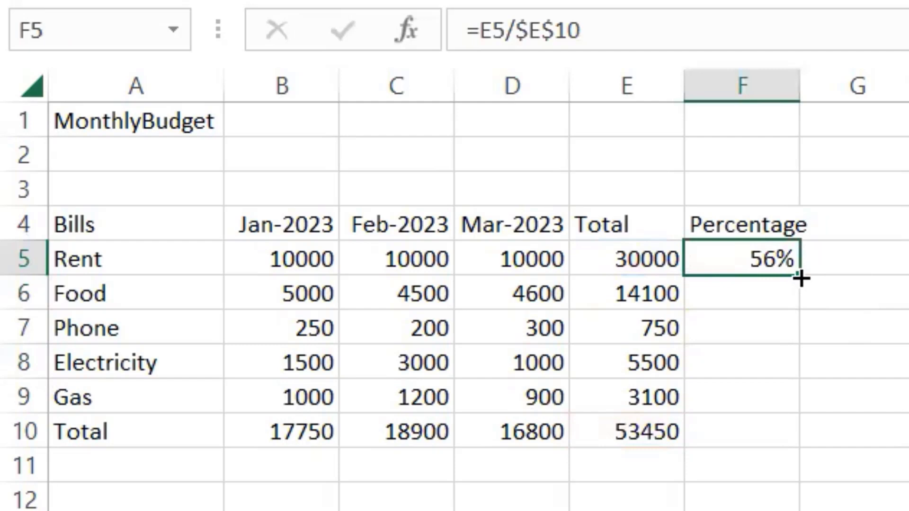
{"action": "left_click_drag", "start_coordinate": [800, 279], "coordinate": [788, 415]}
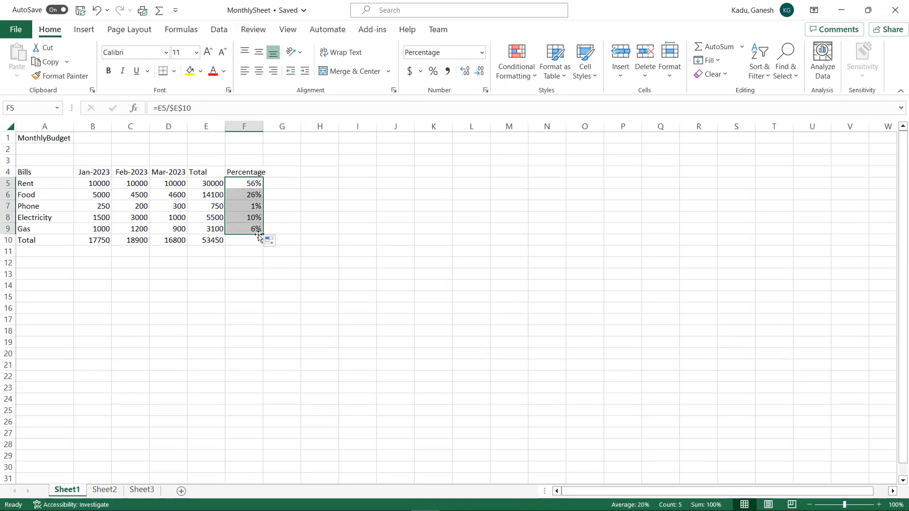
{"action": "left_click", "coordinate": [290, 207]}
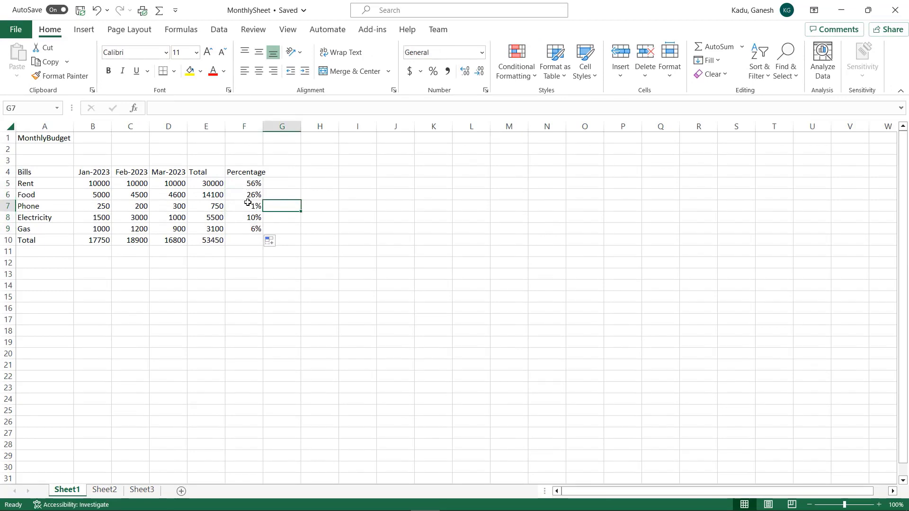
Select the percentages in F5 to F9 to check their sum, and inspect the formula in F5
{"action": "left_click_drag", "start_coordinate": [249, 183], "coordinate": [253, 229]}
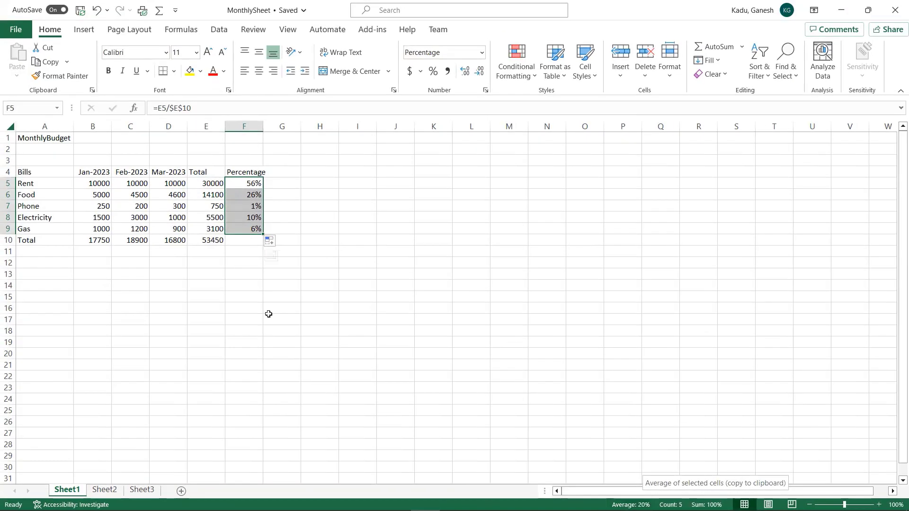
{"action": "left_click", "coordinate": [246, 313]}
{"action": "left_click", "coordinate": [250, 185]}
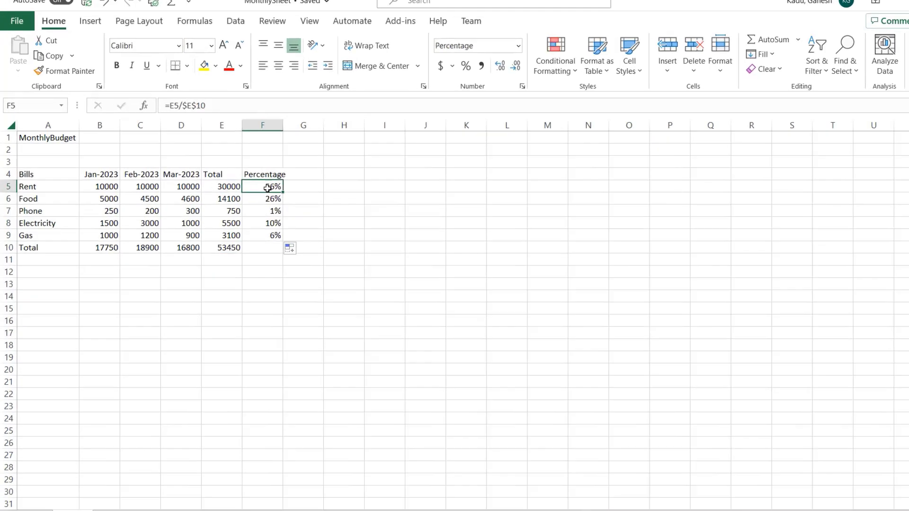
{"action": "left_click_drag", "start_coordinate": [268, 188], "coordinate": [271, 235]}
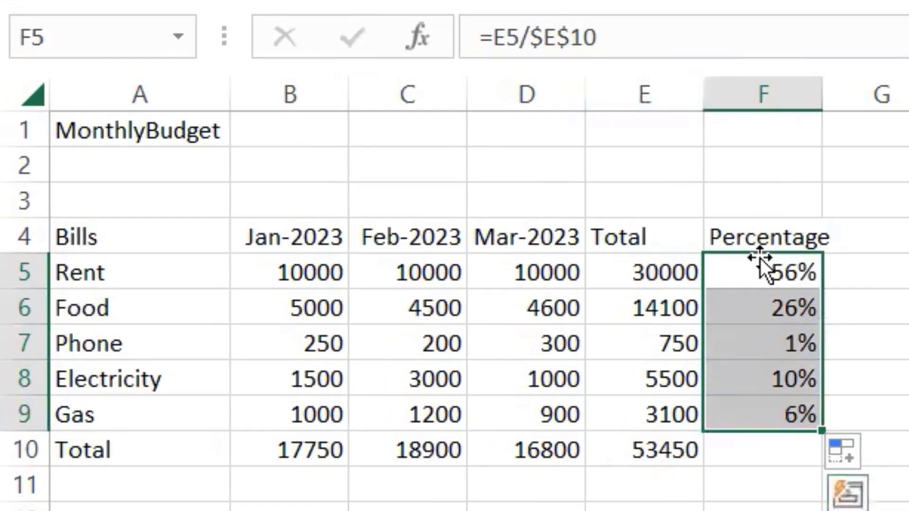
{"action": "left_click", "coordinate": [762, 300]}
{"action": "left_click", "coordinate": [762, 274]}
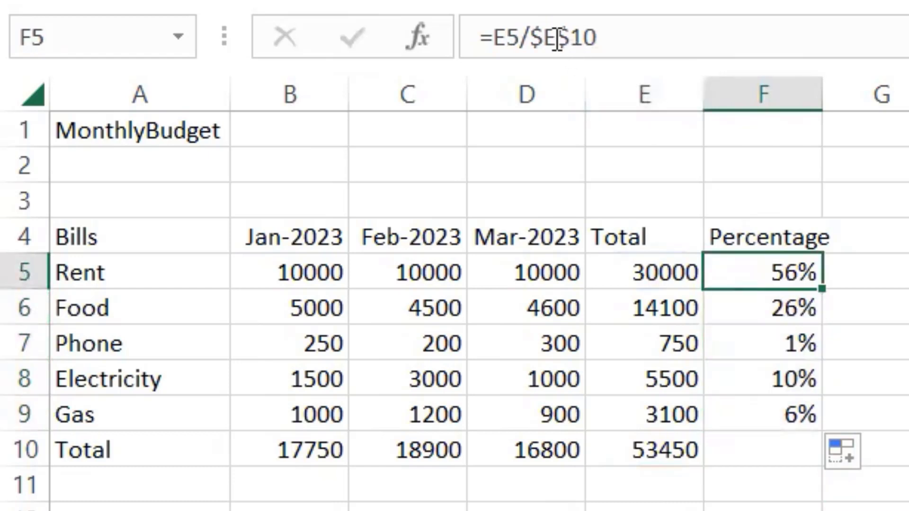
Remove both dollar signs from the divisor in F5's formula and toggle E10 back to the absolute reference $E$10
{"action": "double_click", "coordinate": [759, 270]}
{"action": "left_click", "coordinate": [787, 274]}
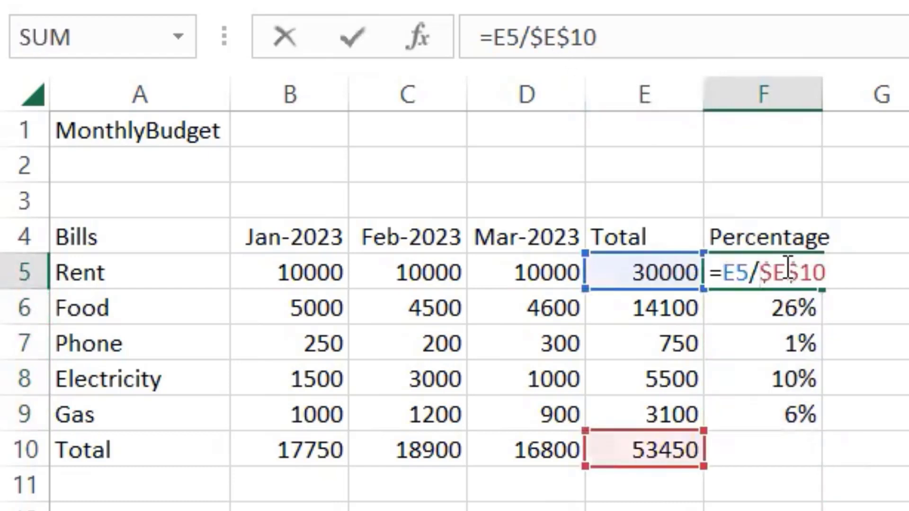
{"action": "key", "text": "BackSpace"}
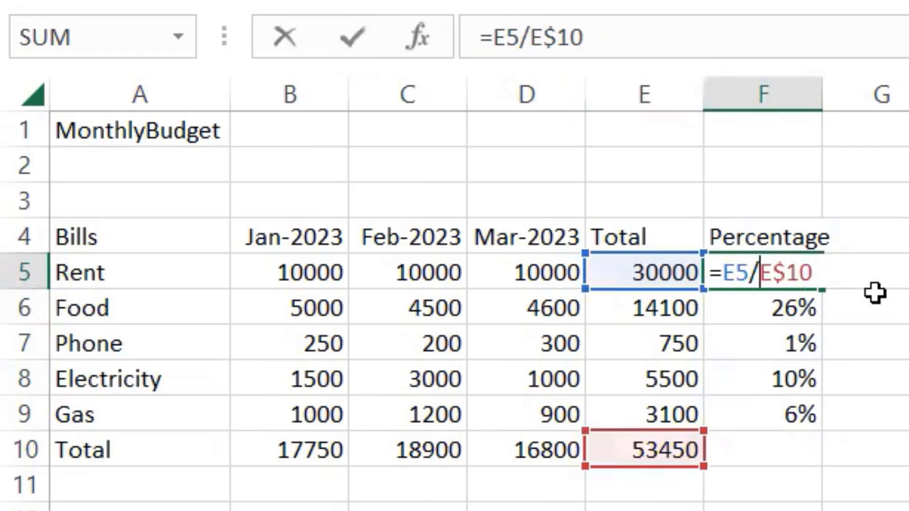
{"action": "key", "text": "Right"}
{"action": "key", "text": "BackSpace"}
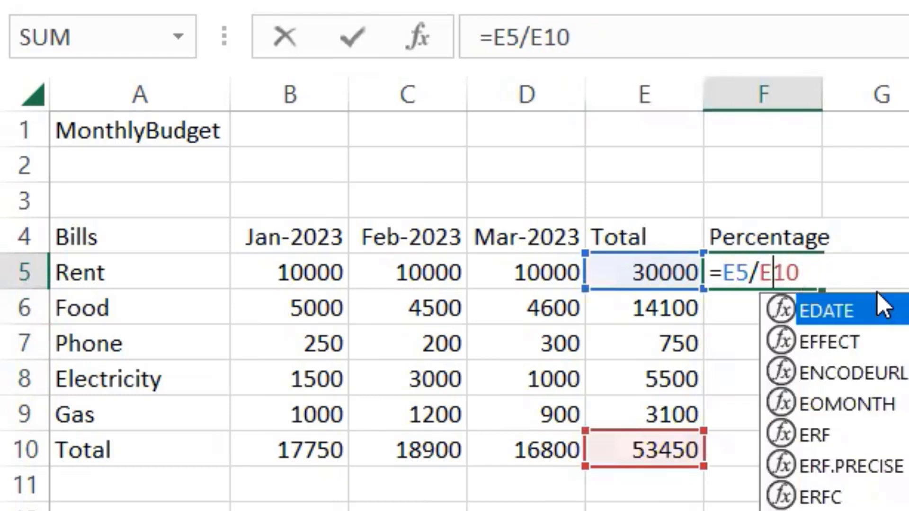
{"action": "left_click", "coordinate": [811, 276]}
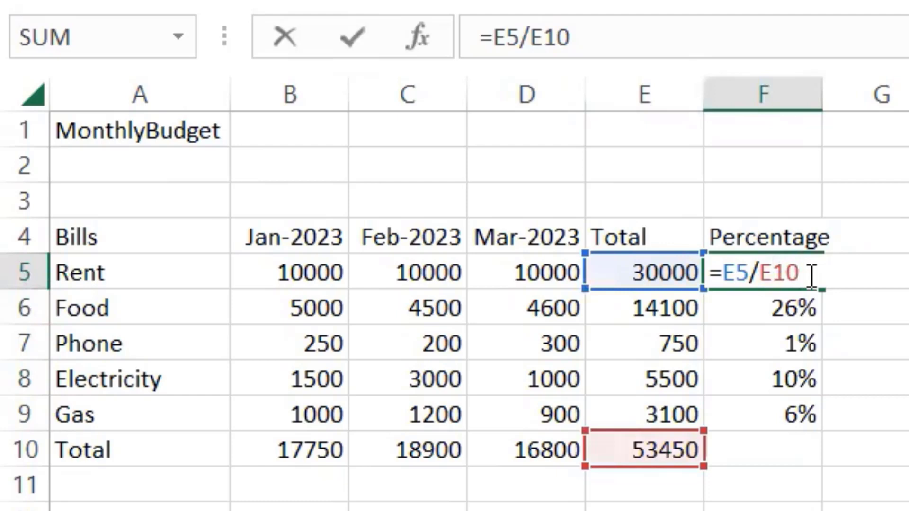
{"action": "key", "text": "F4"}
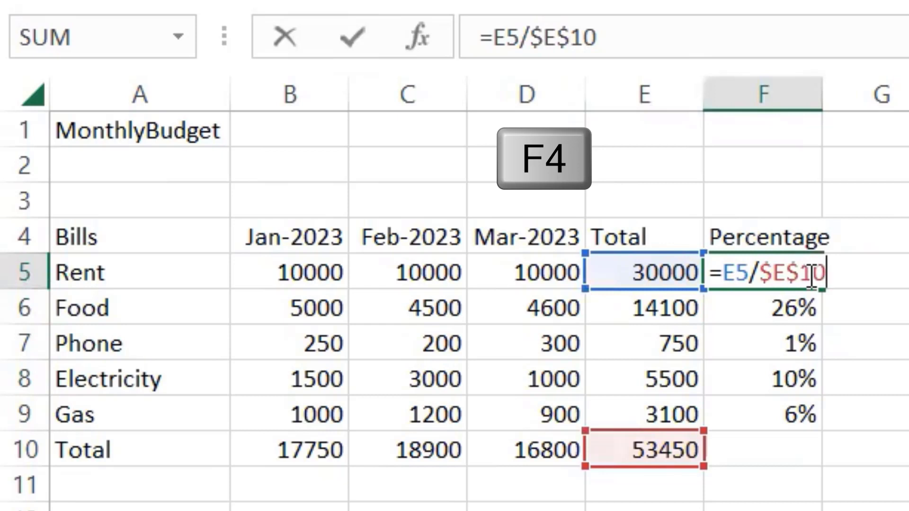
{"action": "key", "text": "Return"}
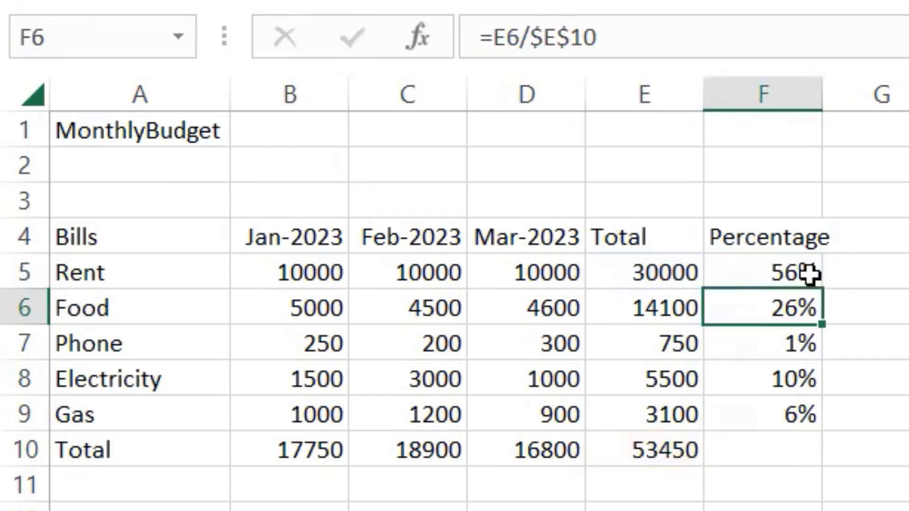